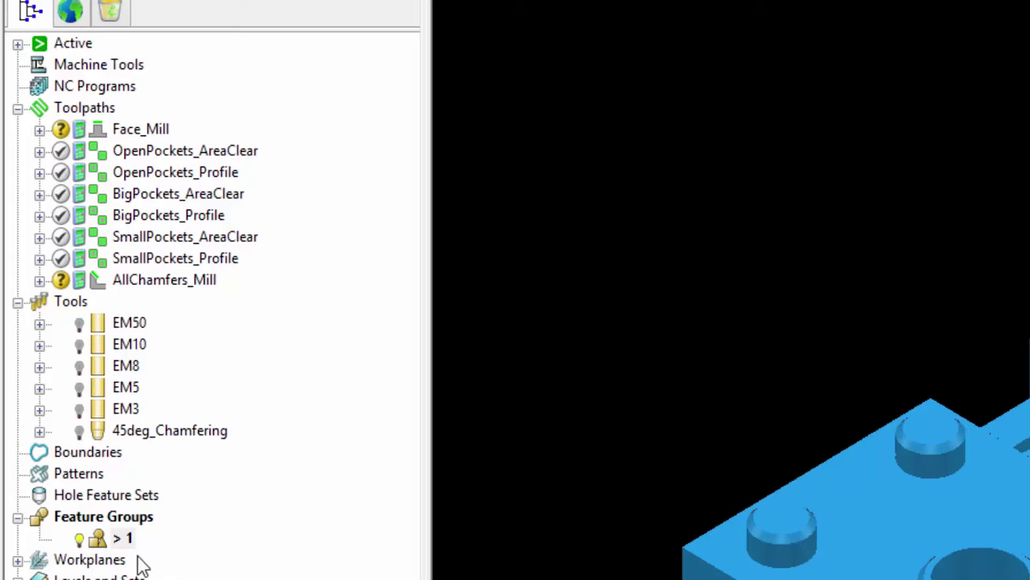
Open feature group 1 in the feature editor and start interactive feature detection
right_click(124, 538)
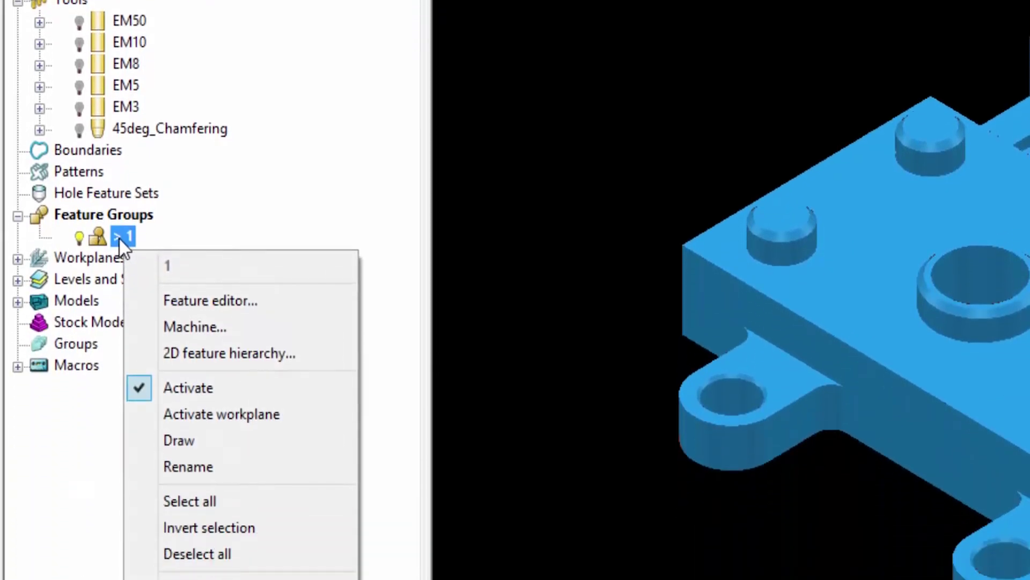
left_click(209, 301)
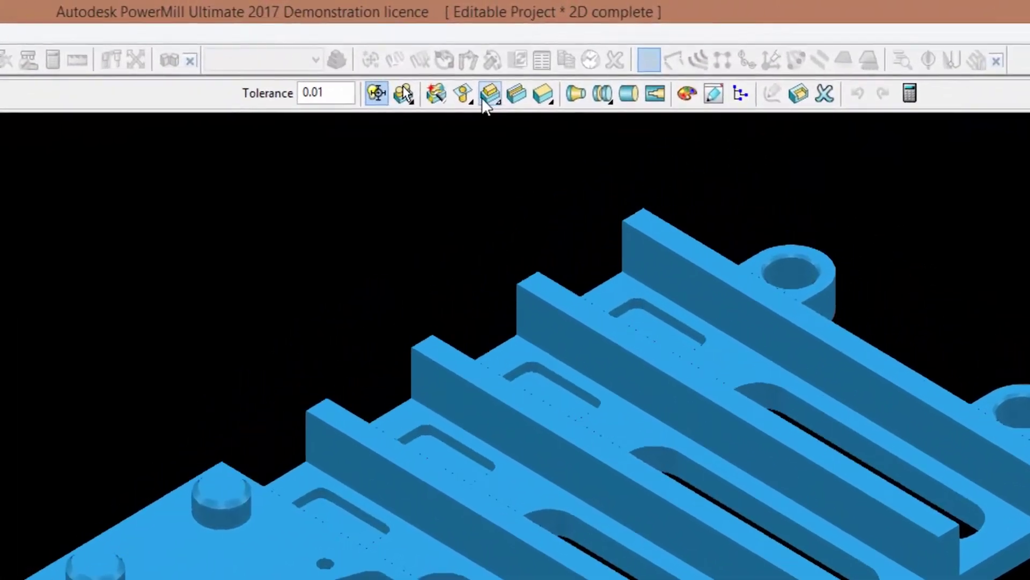
left_click(570, 57)
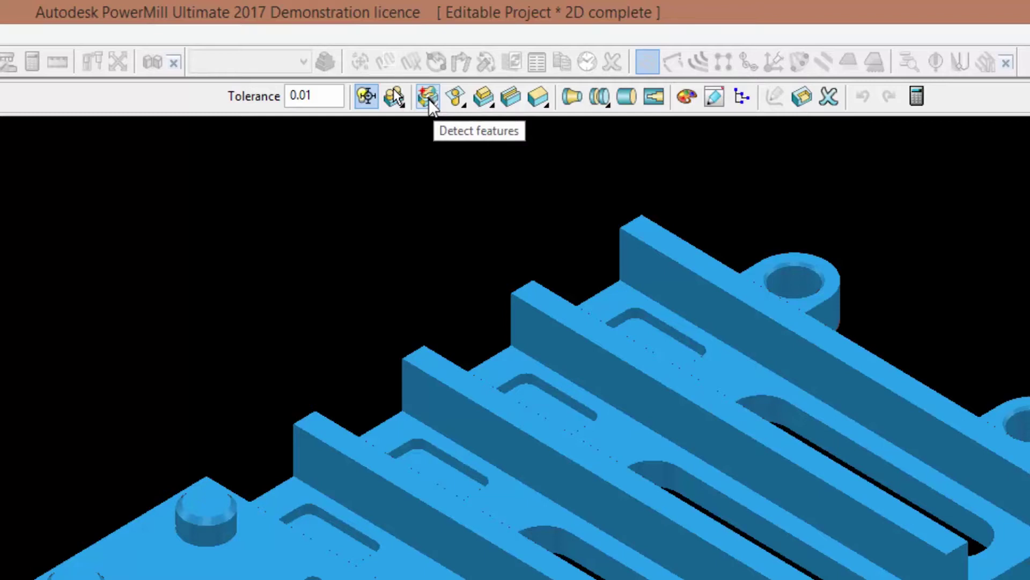
left_click(428, 98)
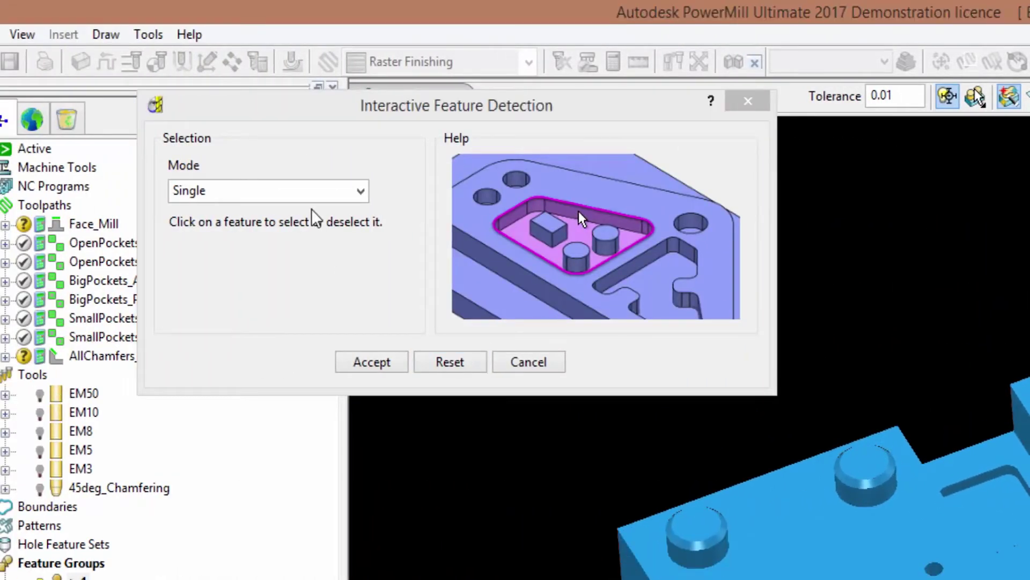
Try the Similar selection mode on the small round bosses and return the mode to Single
left_click(276, 194)
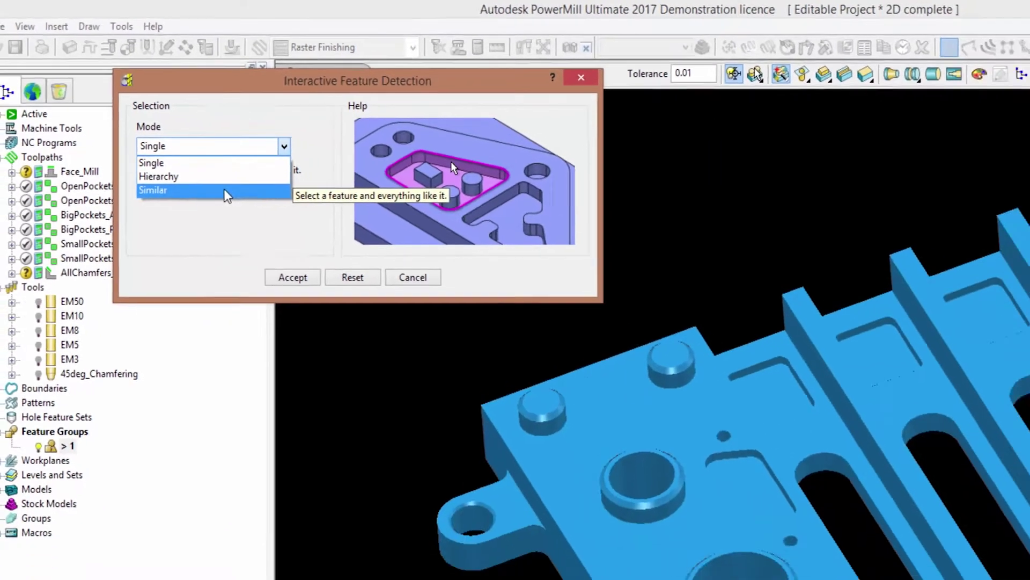
left_click(280, 247)
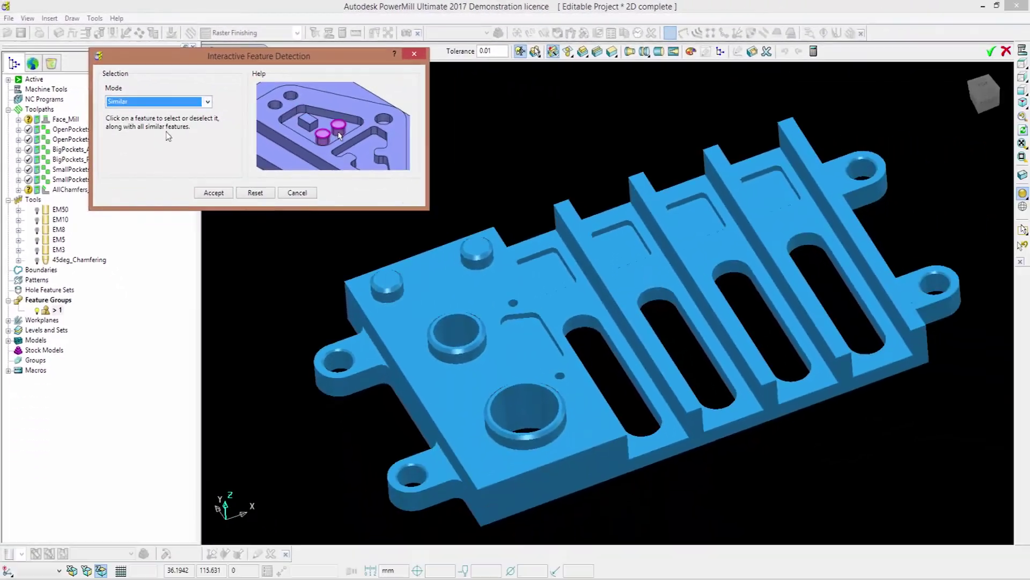
left_click(556, 269)
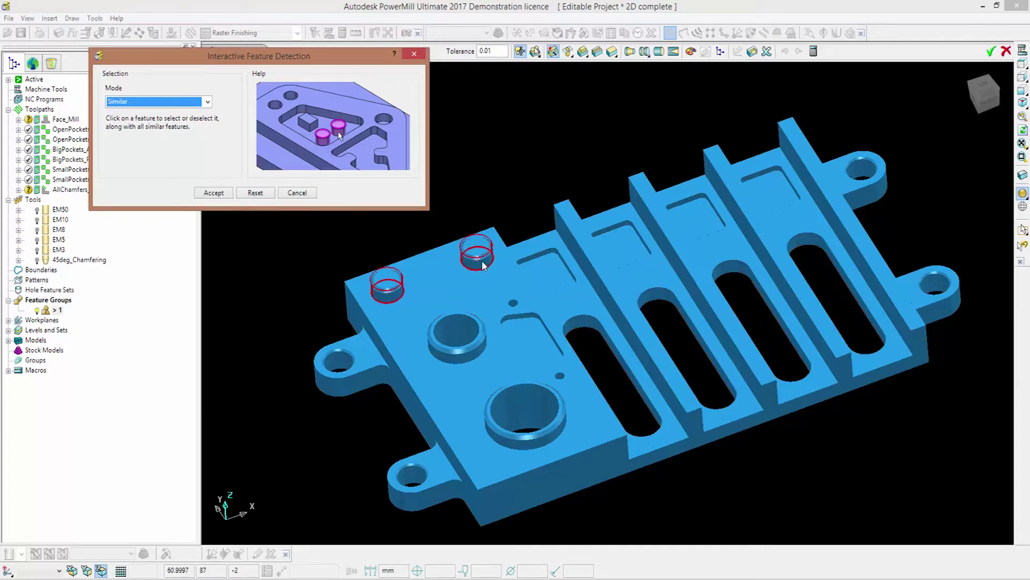
left_click(207, 103)
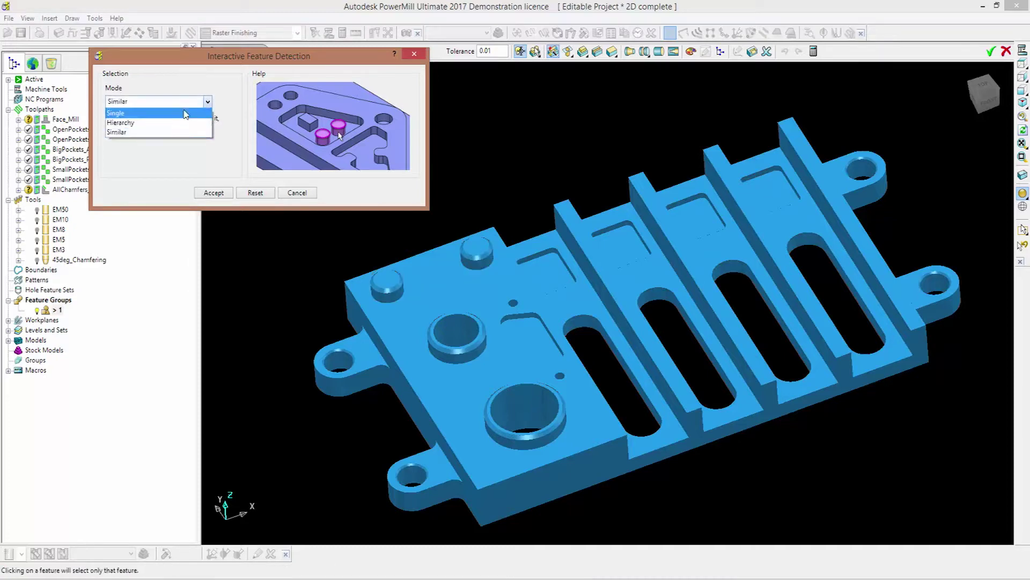
left_click(185, 113)
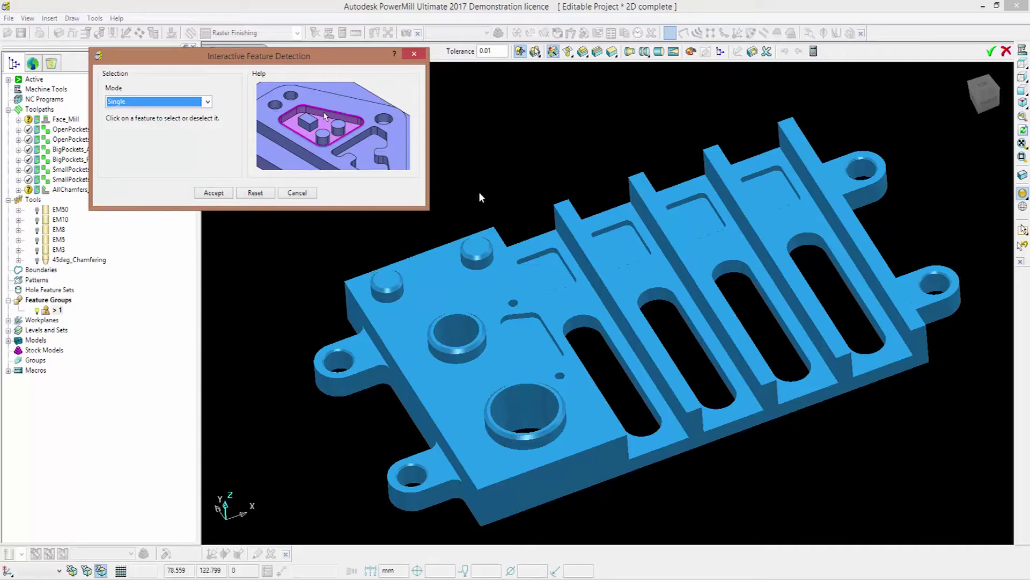
Detect one small round boss, the two shallow pockets, the first long slot, and the large ring boss with its bore as features
left_click(392, 294)
left_click(540, 338)
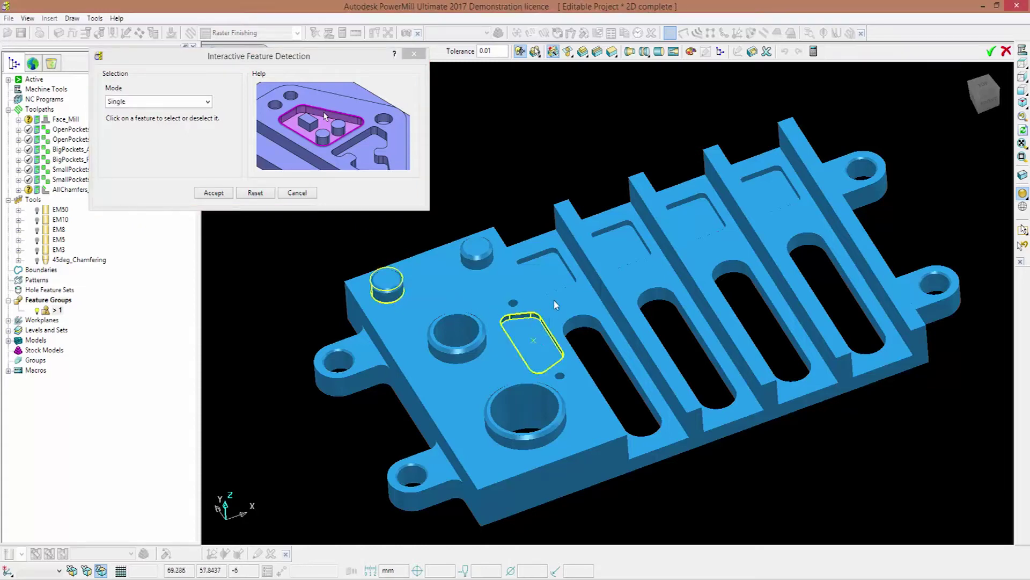
left_click(564, 280)
left_click(588, 323)
left_click(519, 418)
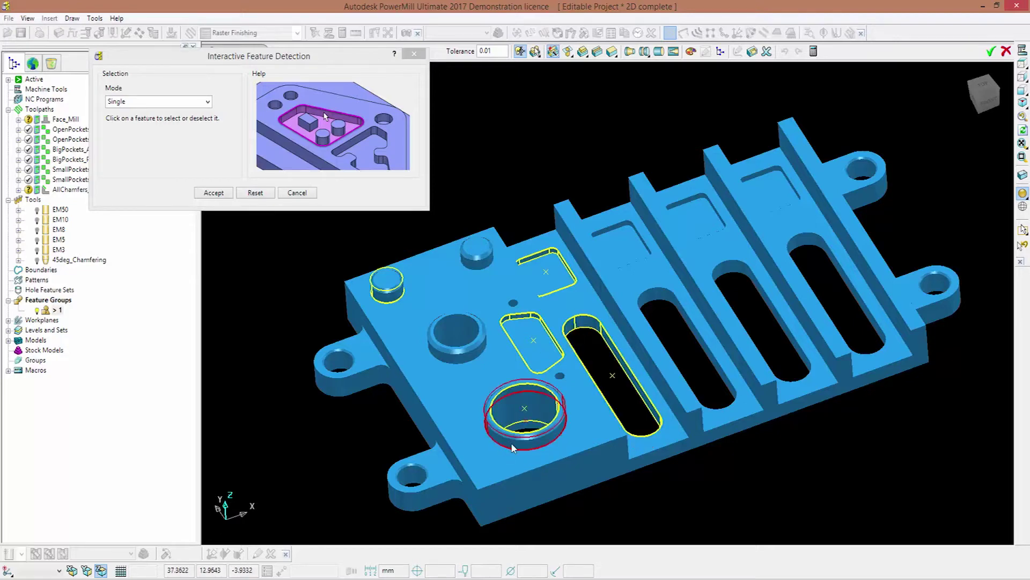
mouse_move(518, 347)
middle_mouse_down()
mouse_move(528, 324)
mouse_move(534, 337)
middle_mouse_up()
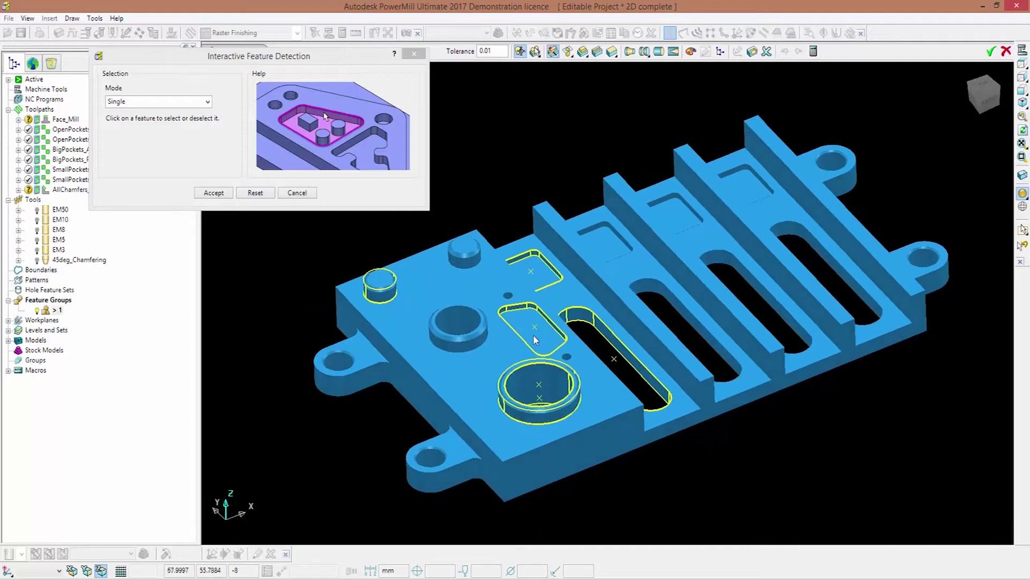
left_click(214, 193)
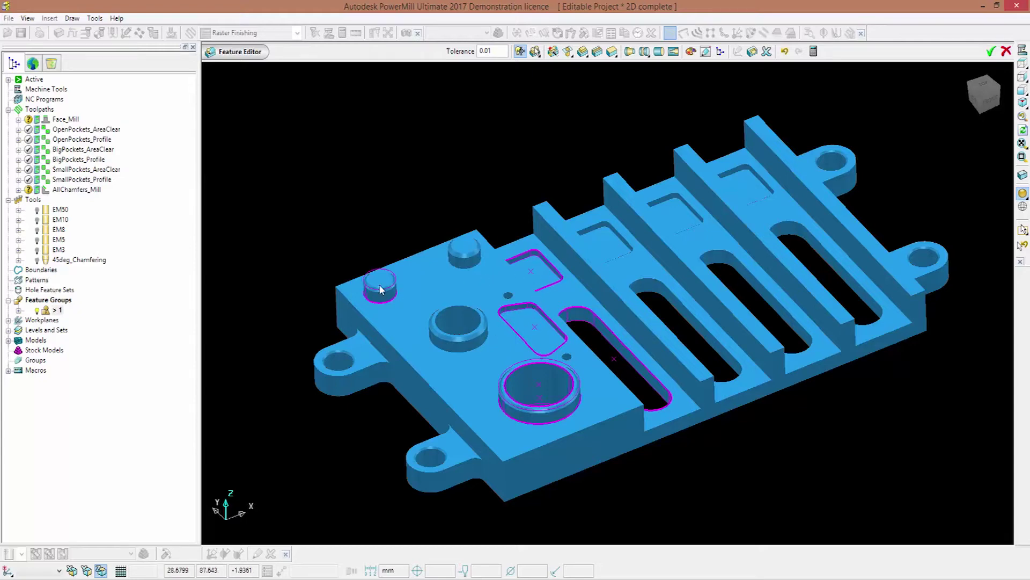
Add a 45° top chamfer with a width of 1.0 mm to the detected small circular boss feature
scroll(368, 279, "up", 5)
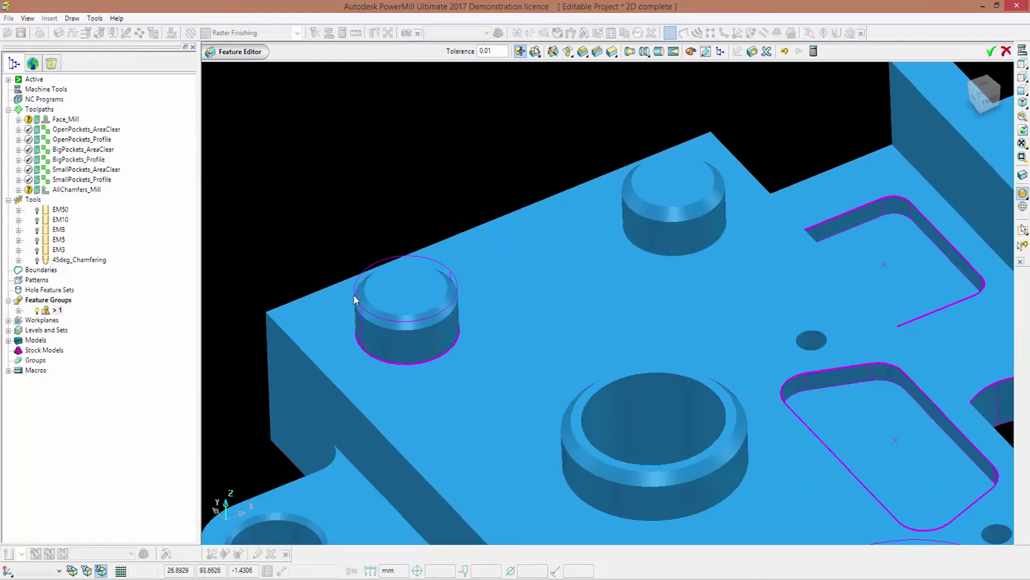
left_click(355, 297)
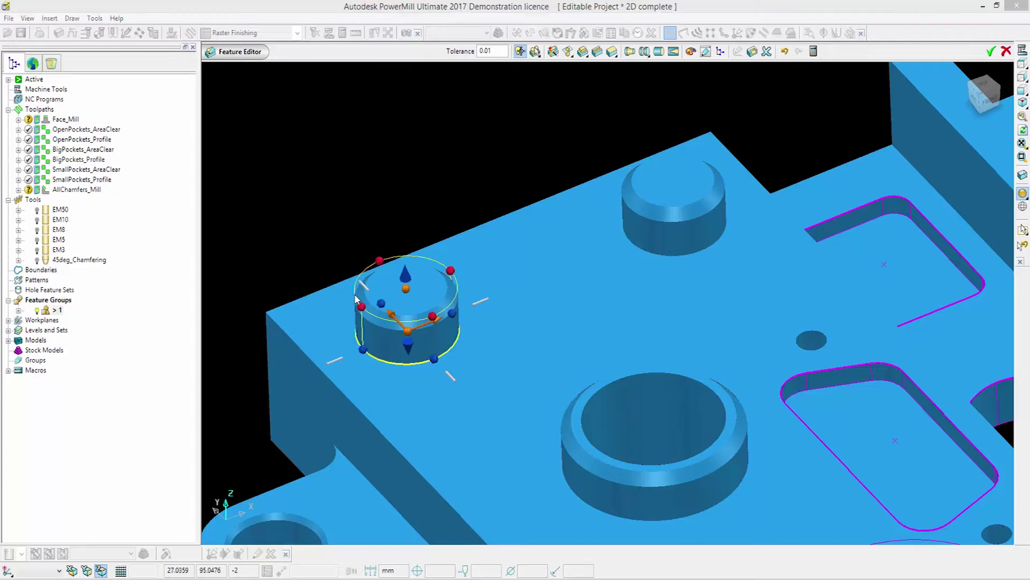
double_click(356, 299)
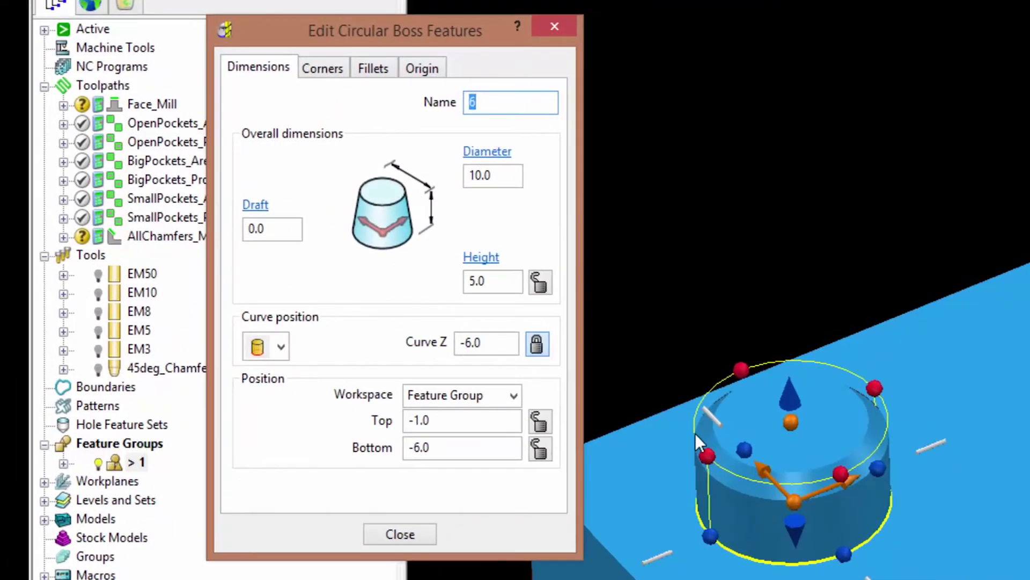
left_click(384, 70)
left_click(283, 120)
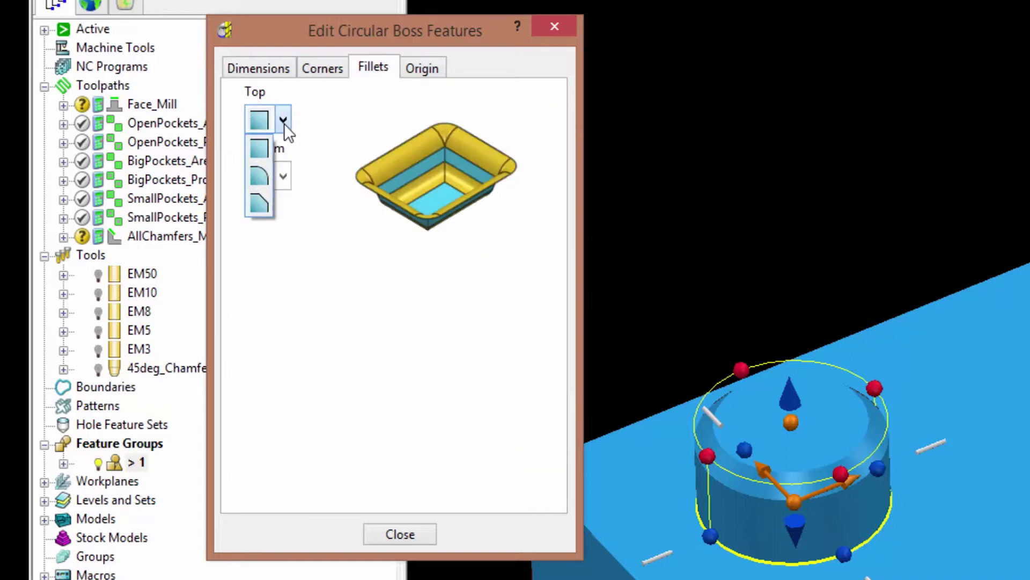
left_click(261, 203)
left_click(291, 364)
type("1")
key("Tab")
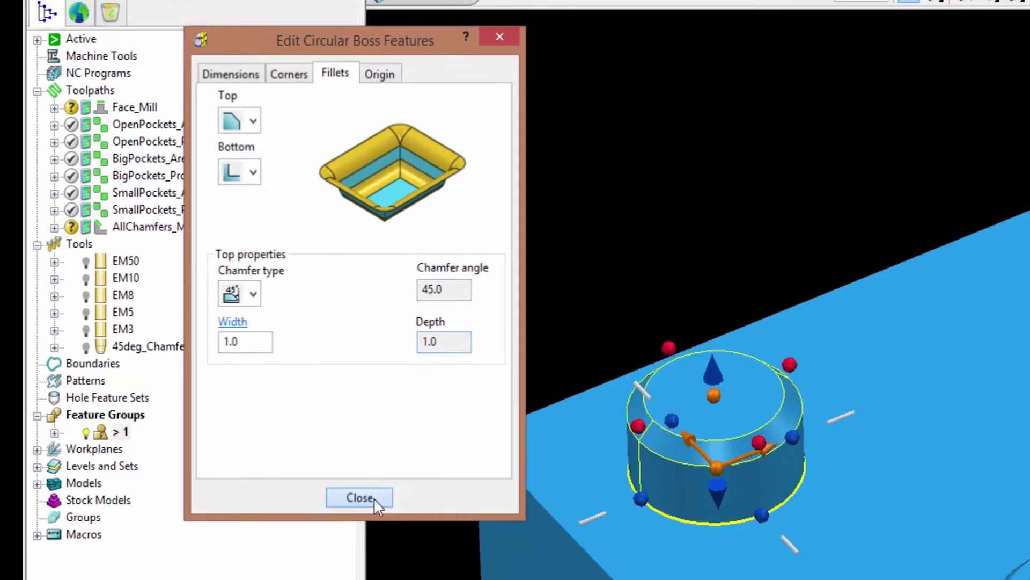
left_click(414, 535)
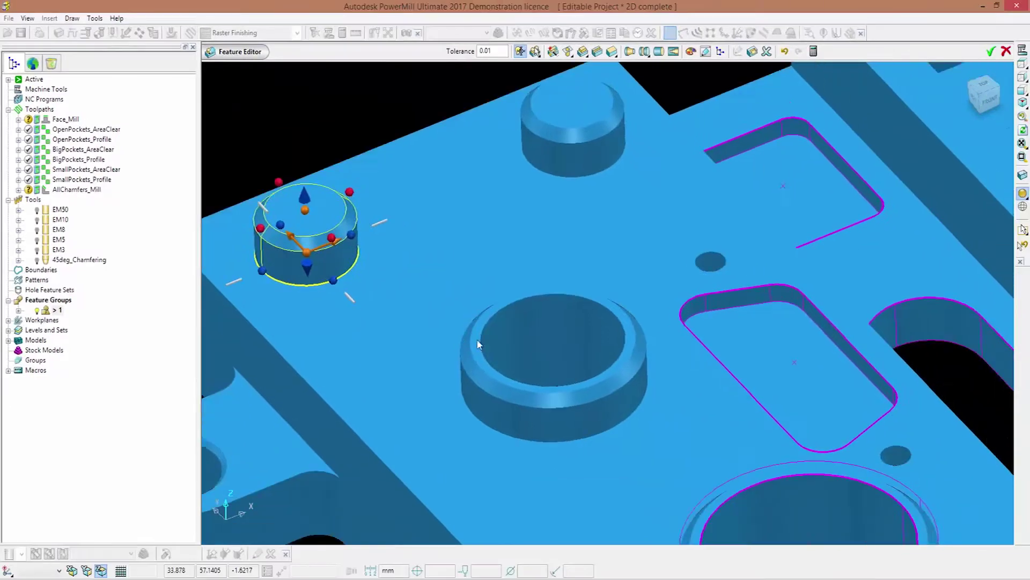
Add a 45° top chamfer with a width of 1.0 mm to the large ring boss feature
middle_click_drag(479, 344, 415, 221, "shift")
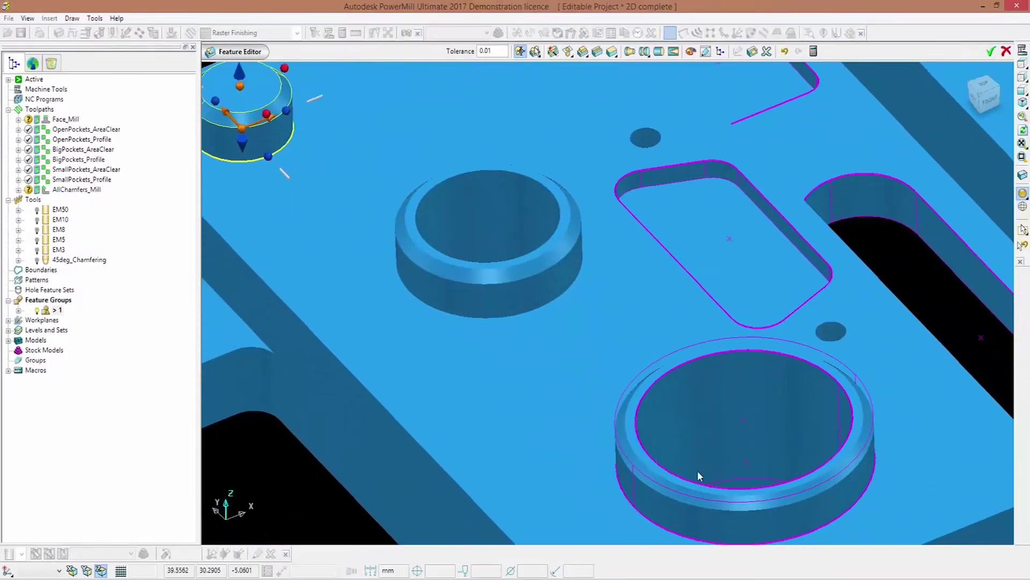
double_click(623, 454)
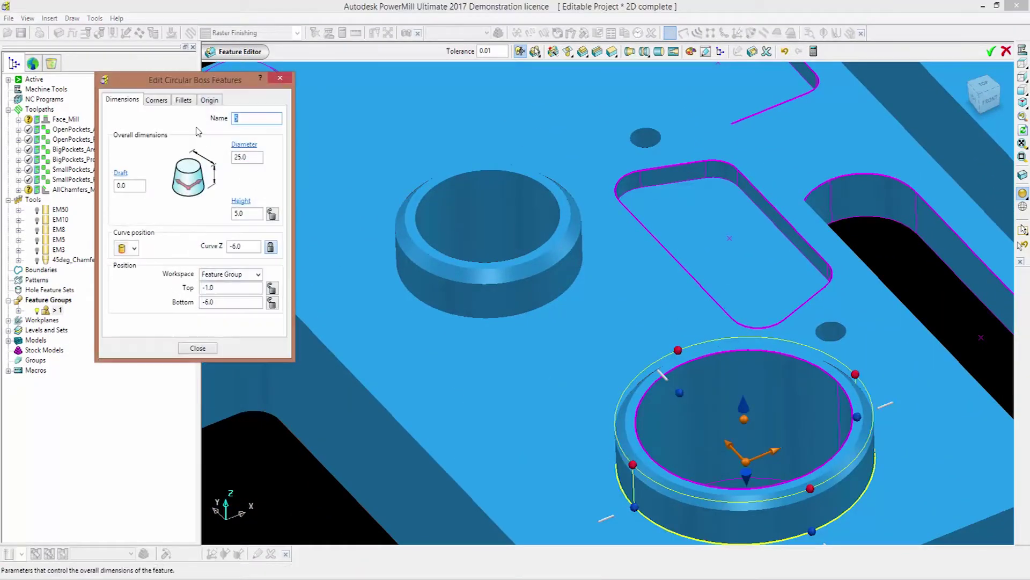
left_click(192, 105)
left_click(127, 127)
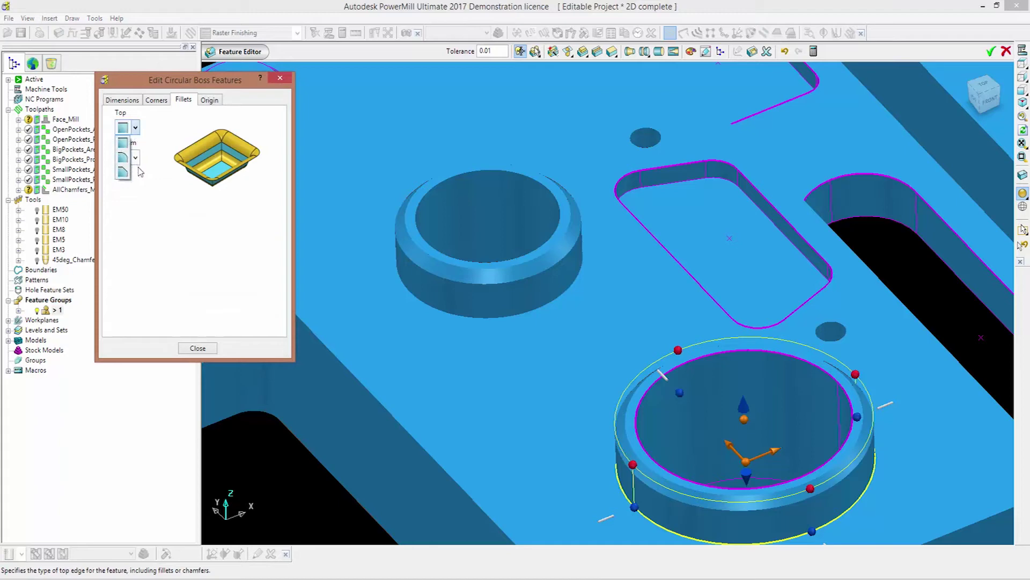
left_click(122, 173)
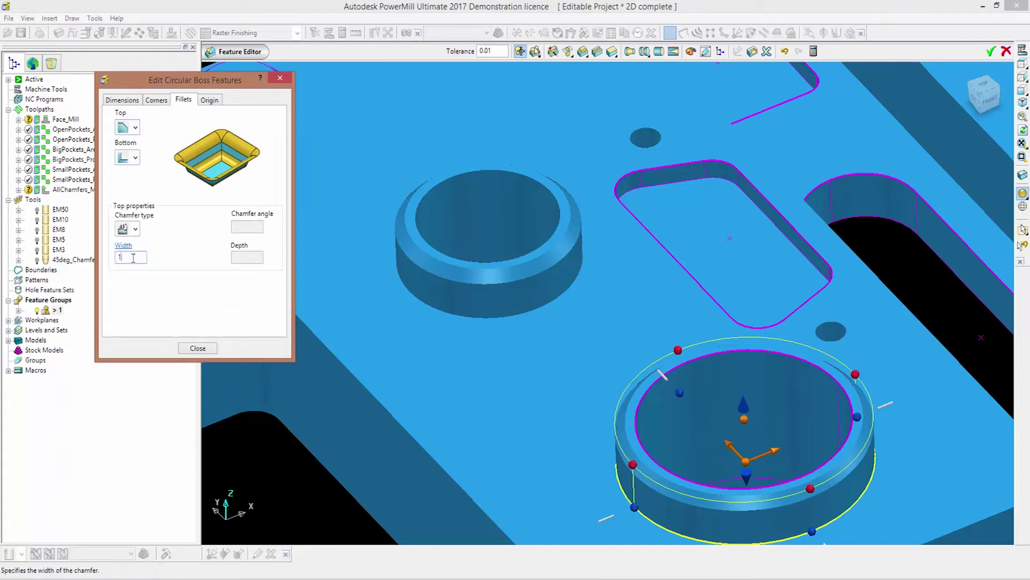
key("Tab")
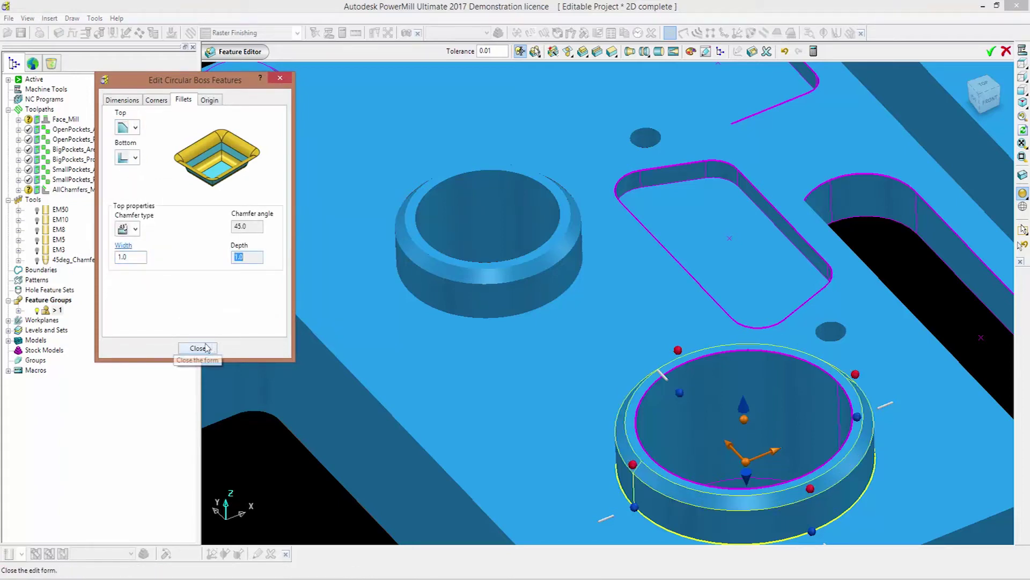
left_click(197, 348)
Start a rectangular pocket feature with a top-right-corner origin and place it at the rear corner where the first channel meets the rib
scroll(560, 321, "down", 5)
middle_click_drag(560, 320, 717, 314)
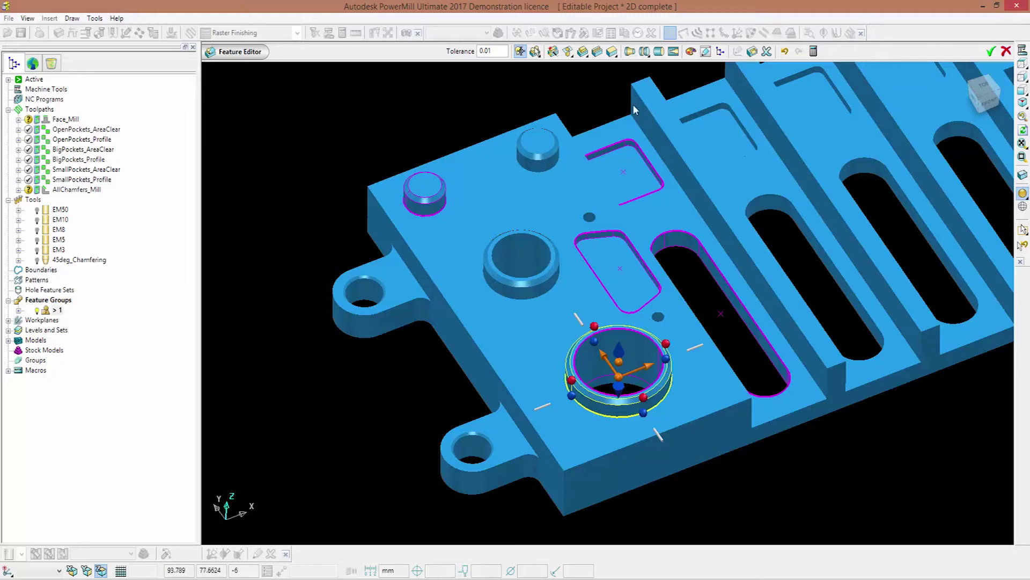
middle_click_drag(695, 354, 666, 304)
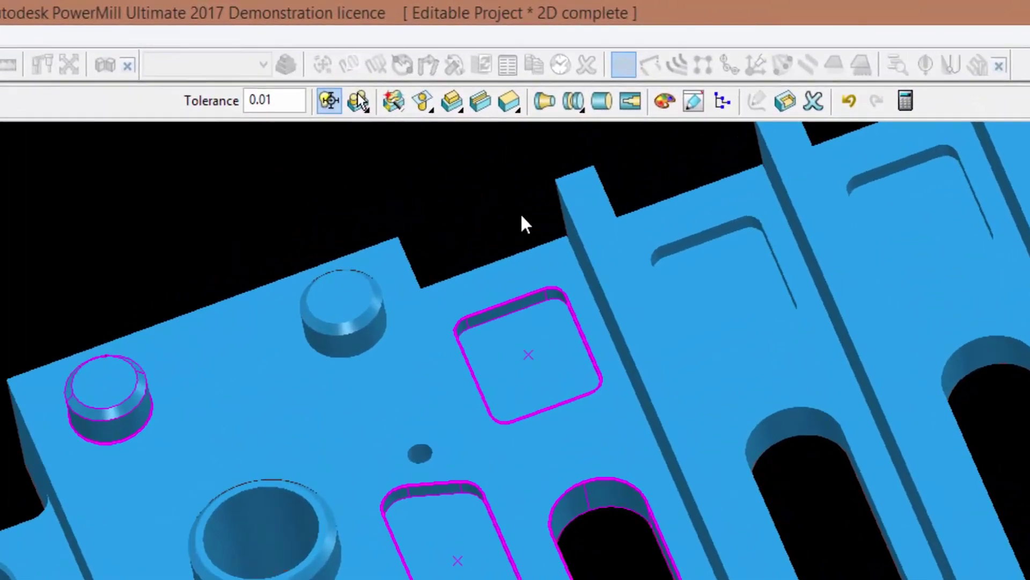
mouse_move(423, 102)
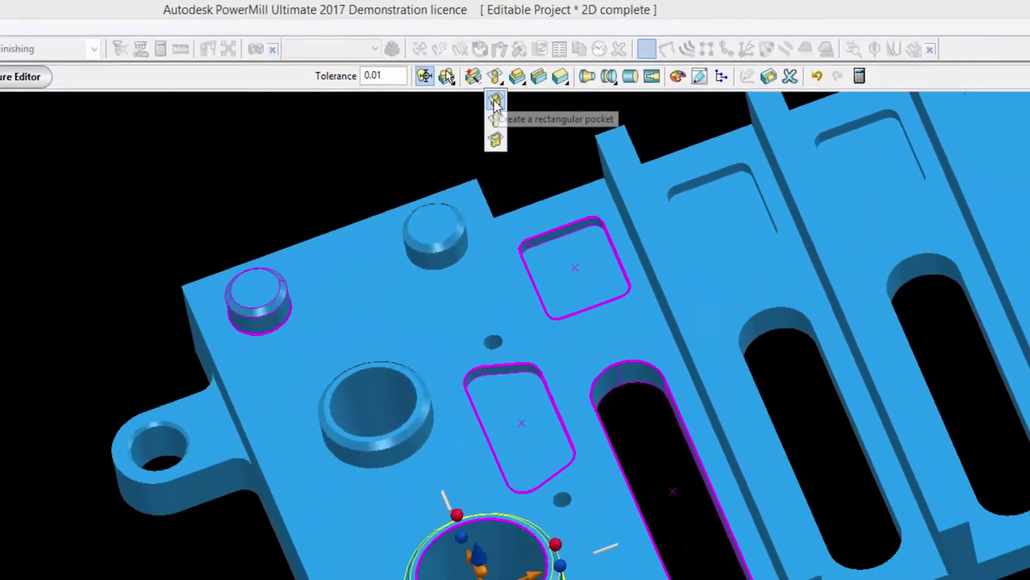
left_click(422, 133)
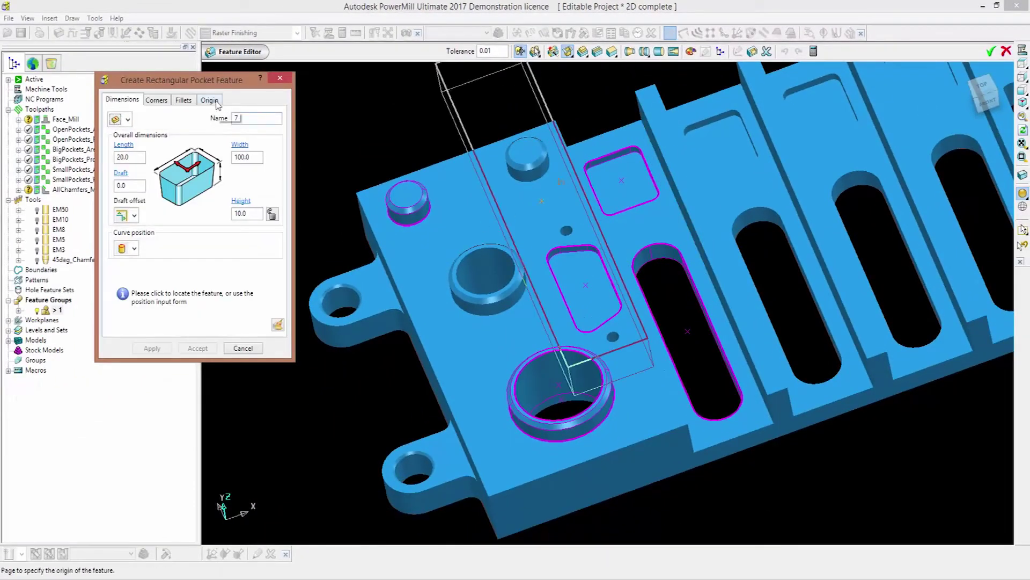
left_click(216, 102)
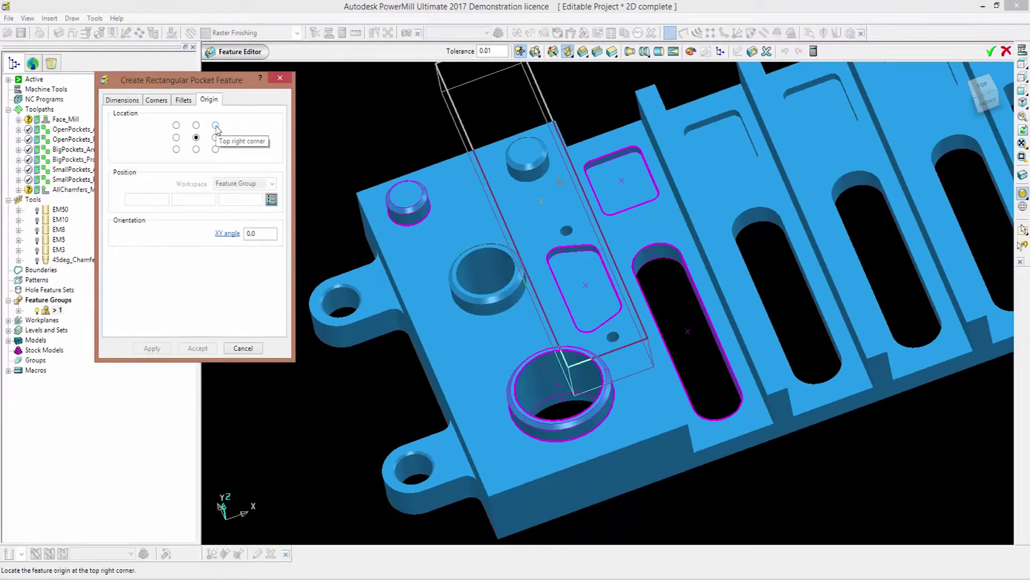
left_click(216, 126)
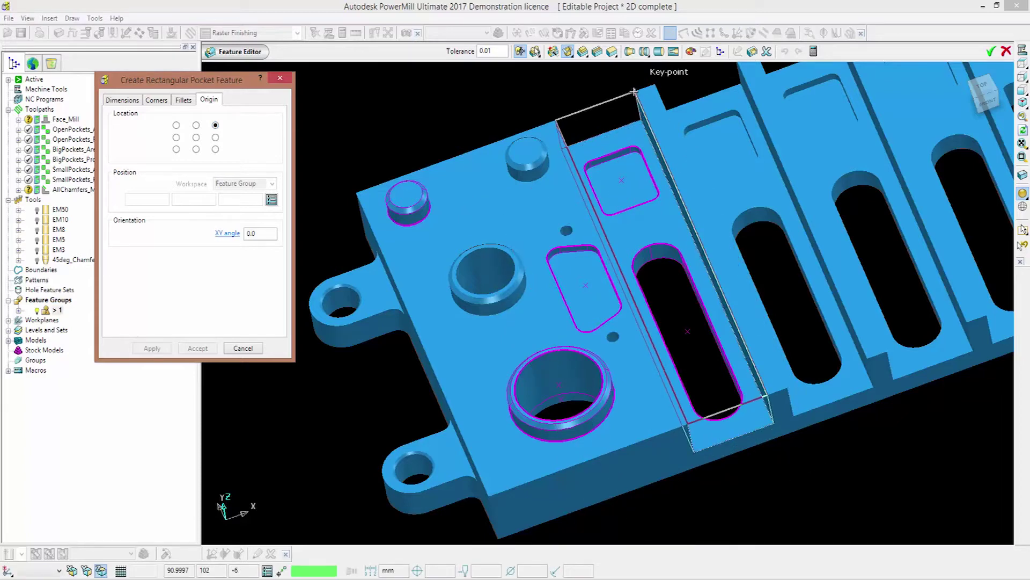
left_click(635, 93)
Create the placed open channel pocket with length 20.0, width 100.0 and height 10.0 mm, and close the creation form
middle_click_drag(635, 92, 429, 244)
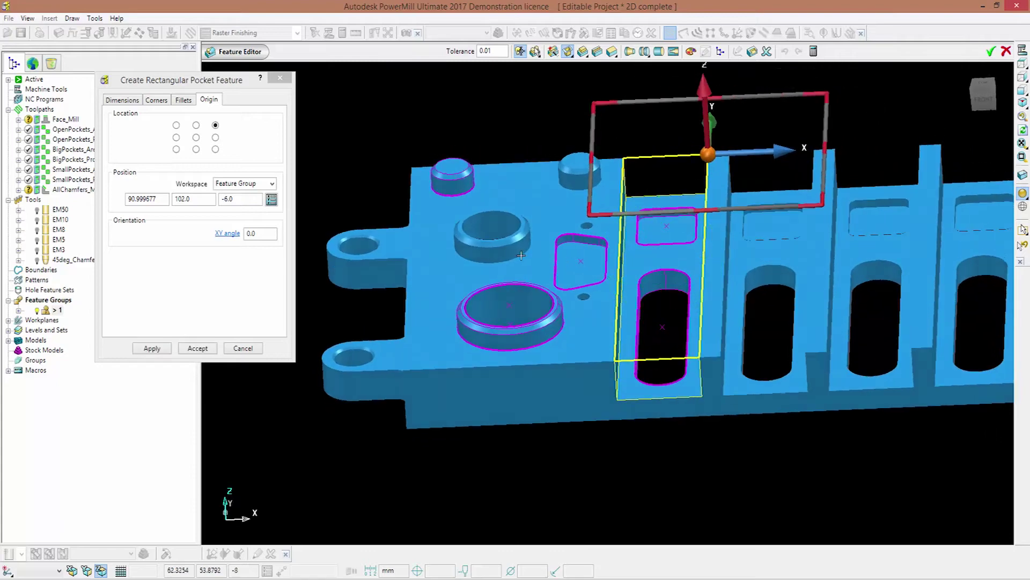
left_click(129, 99)
middle_click_drag(671, 375, 712, 400)
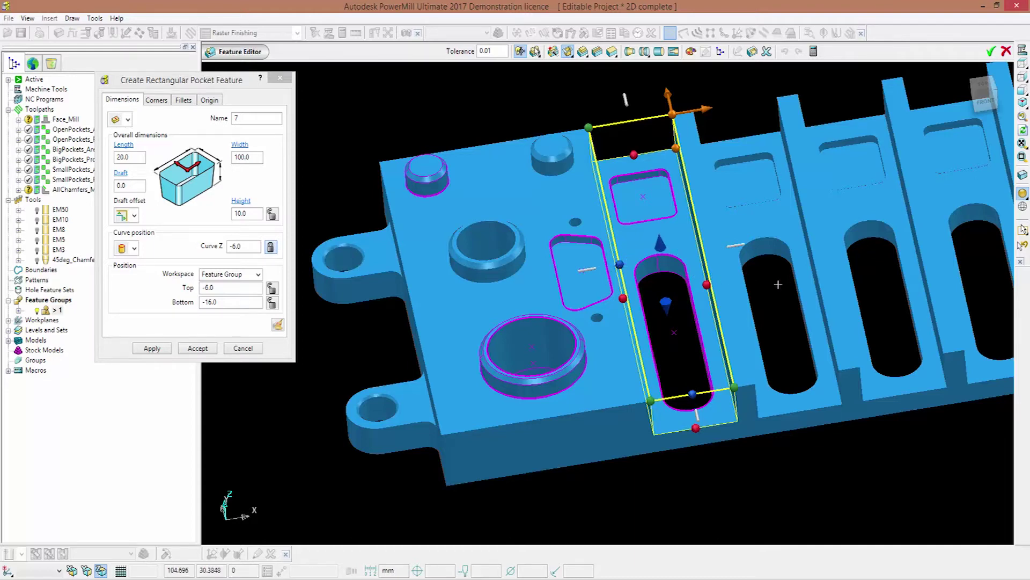
middle_click_drag(787, 283, 714, 292, "shift")
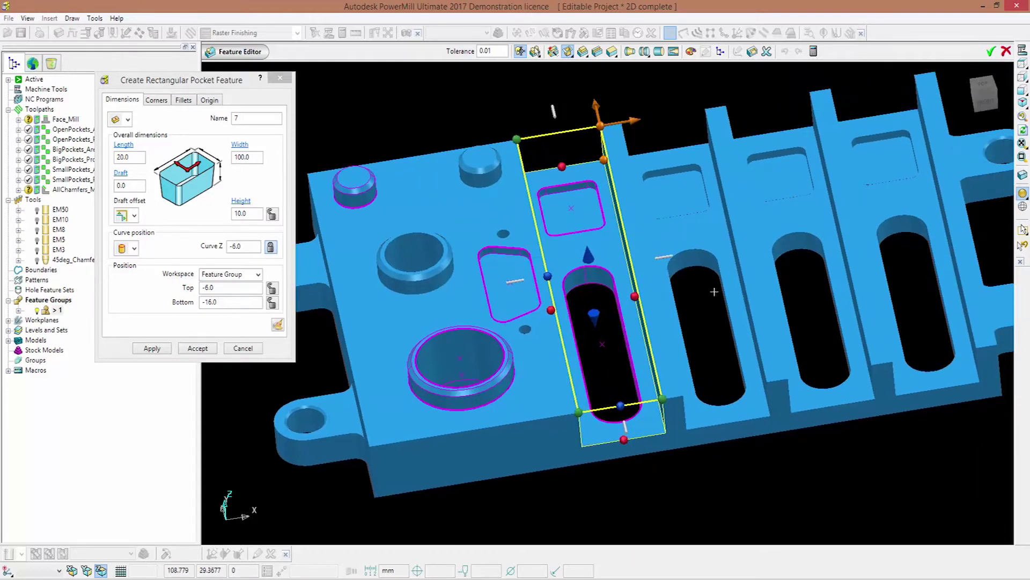
left_click(155, 348)
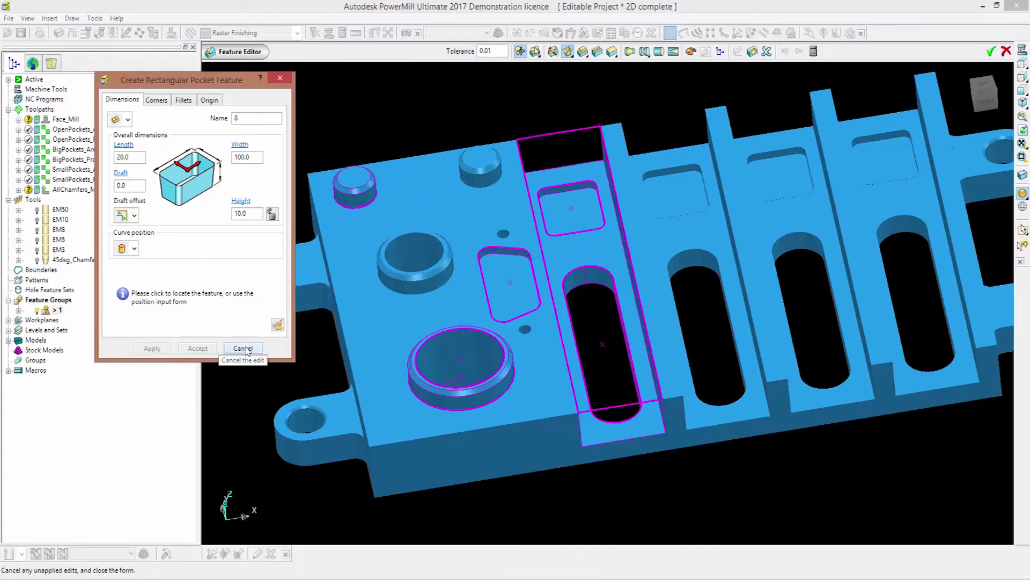
left_click(242, 348)
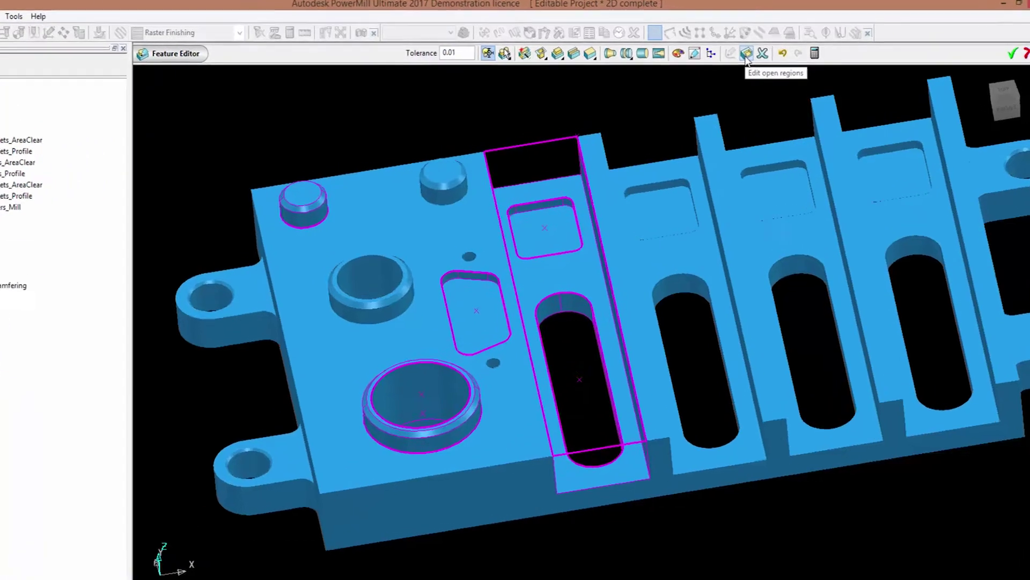
Create an open region on the channel pocket along its rear edge, between its two rear corners
left_click(746, 53)
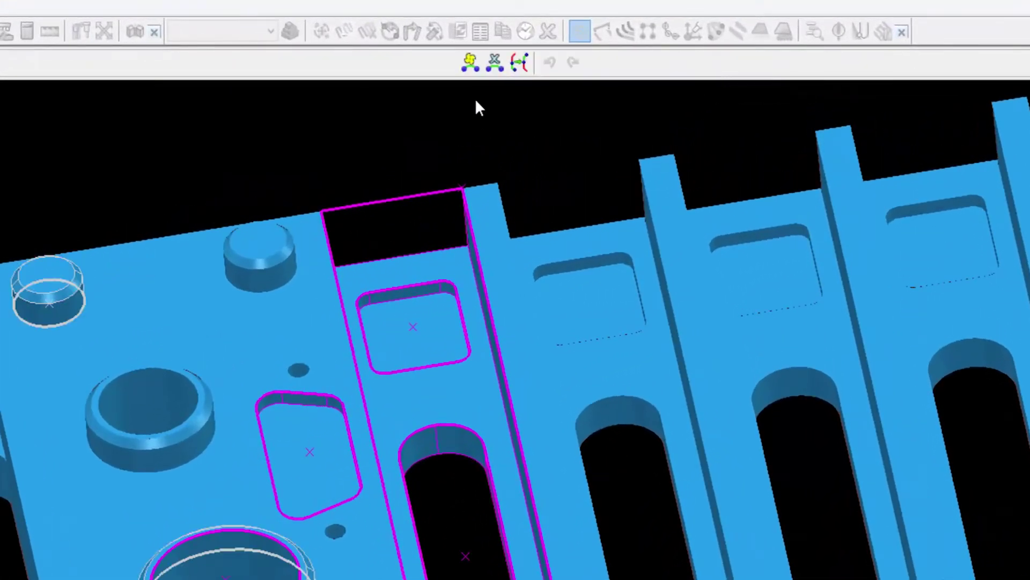
left_click(470, 62)
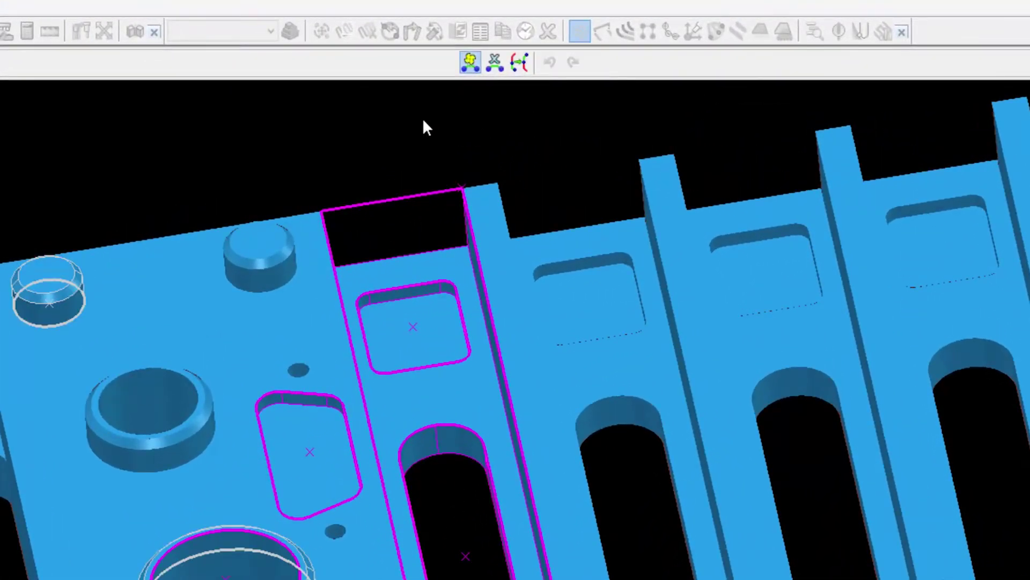
left_click(402, 198)
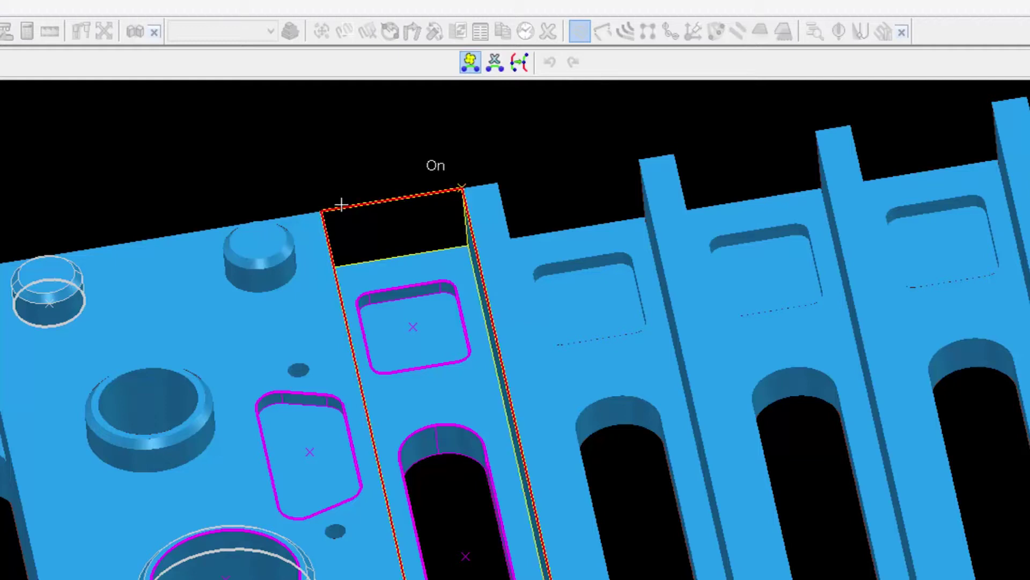
left_click(324, 208)
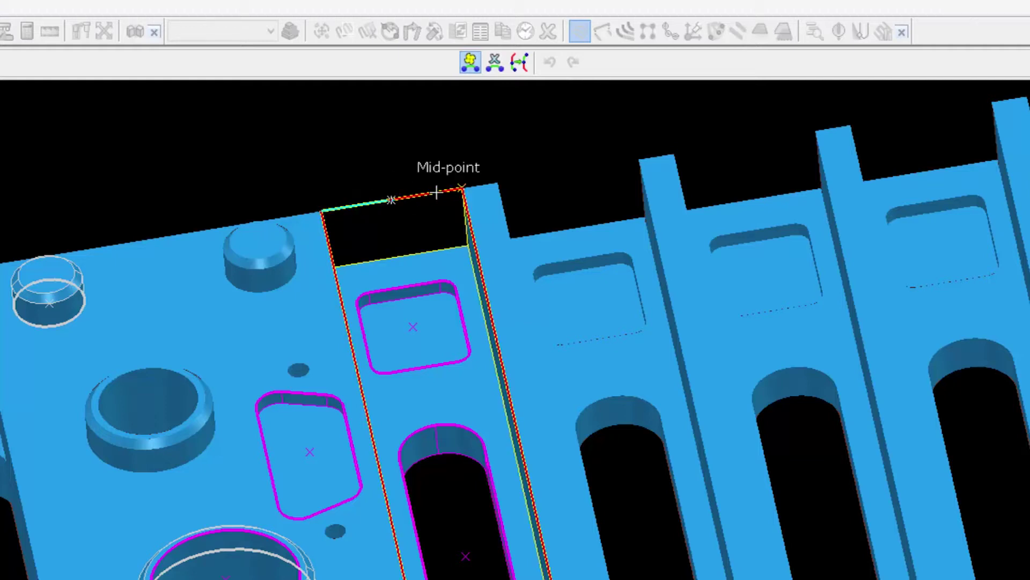
left_click(462, 187)
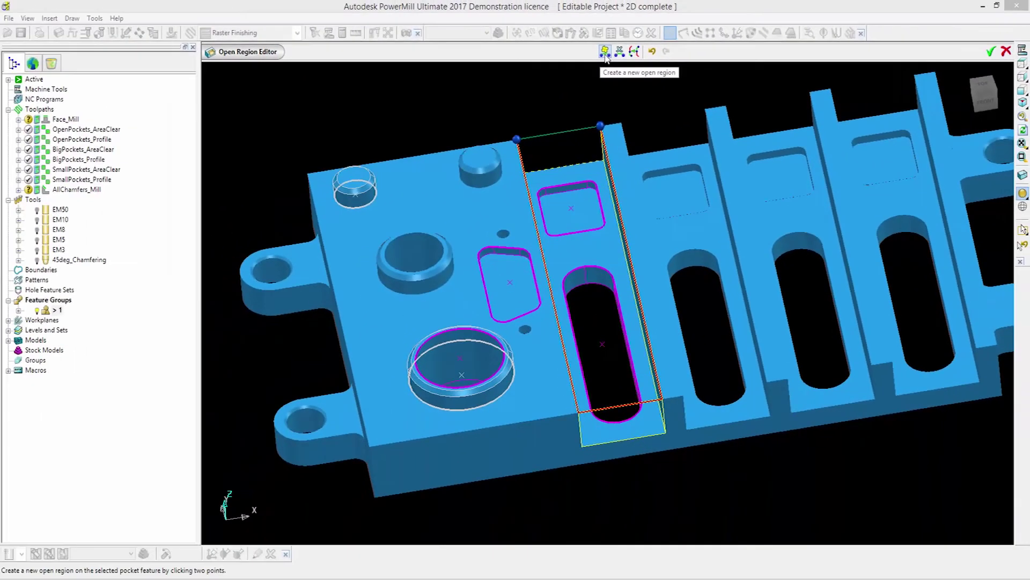
Add an open region along the channel pocket's front edge between its two corners and accept the open region edits
left_click(604, 51)
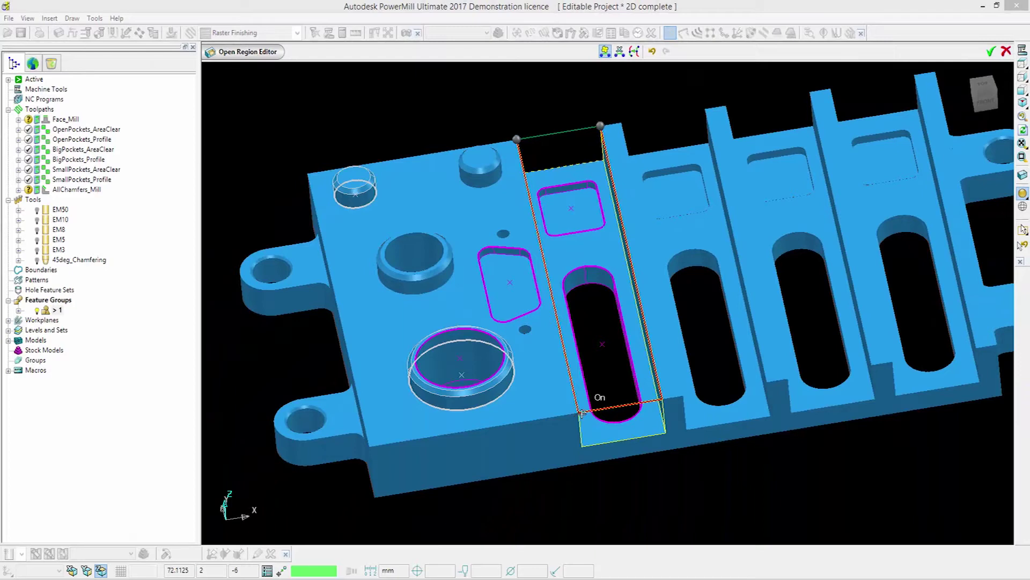
left_click(662, 398)
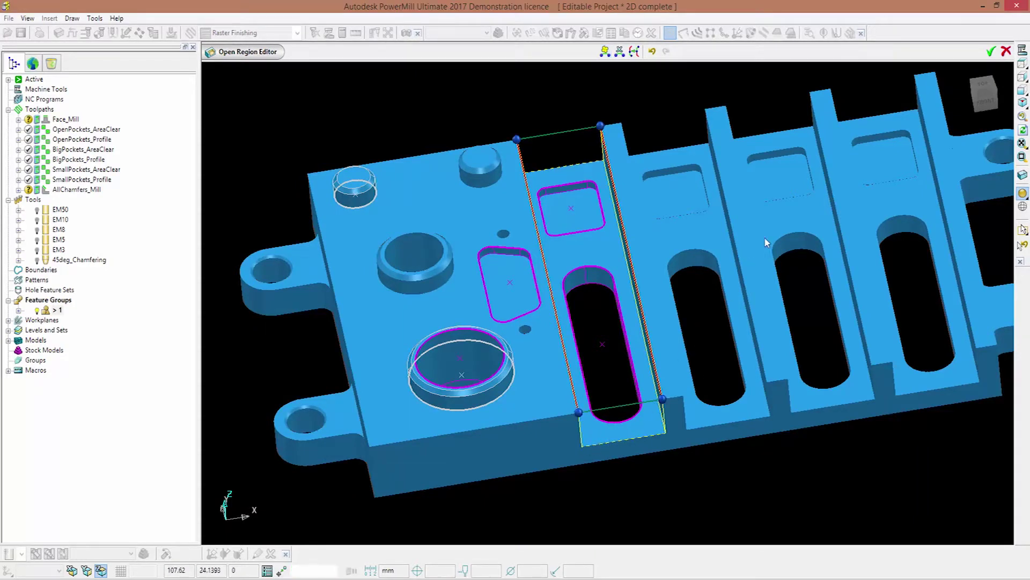
left_click(991, 52)
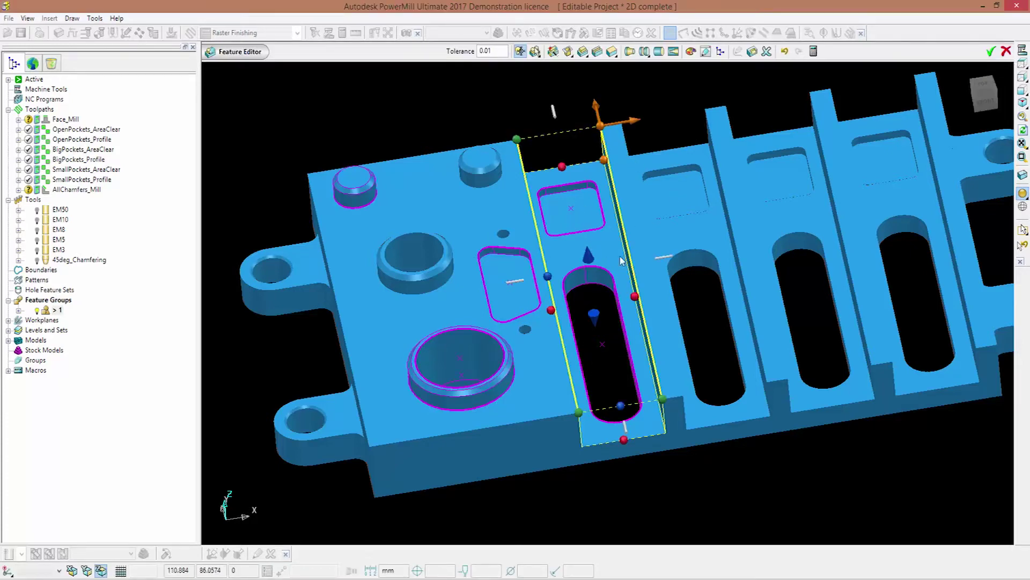
middle_click_drag(654, 334, 703, 310)
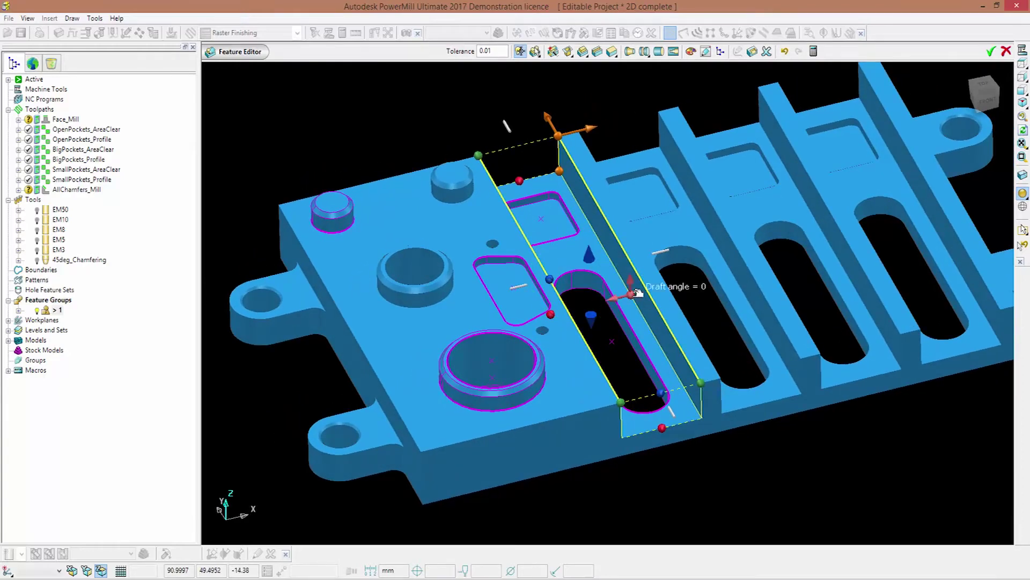
left_click(591, 104)
middle_click_drag(618, 302, 555, 323)
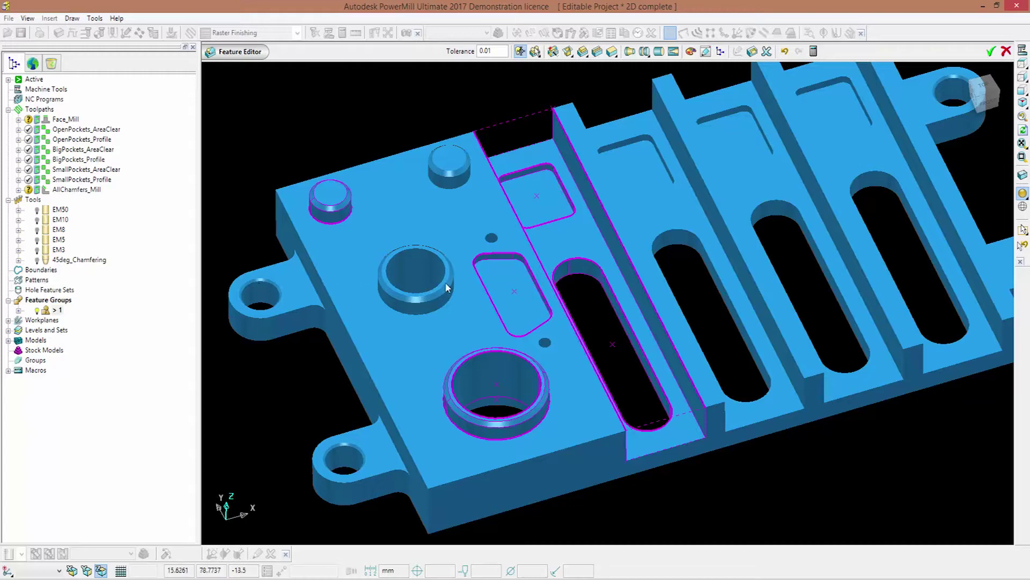
Place a 9.0 mm diameter circular pocket with a middle-right origin on the rear-left lug hole's edge at 13.0, 79.5, -14.0
left_click(1024, 66)
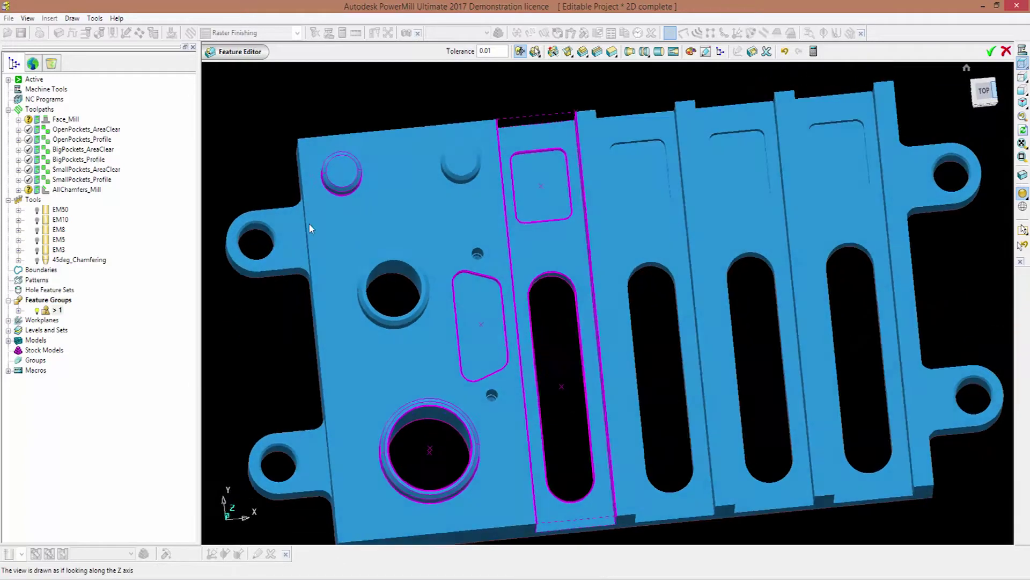
scroll(241, 184, "up", 5)
scroll(264, 184, "up", 1)
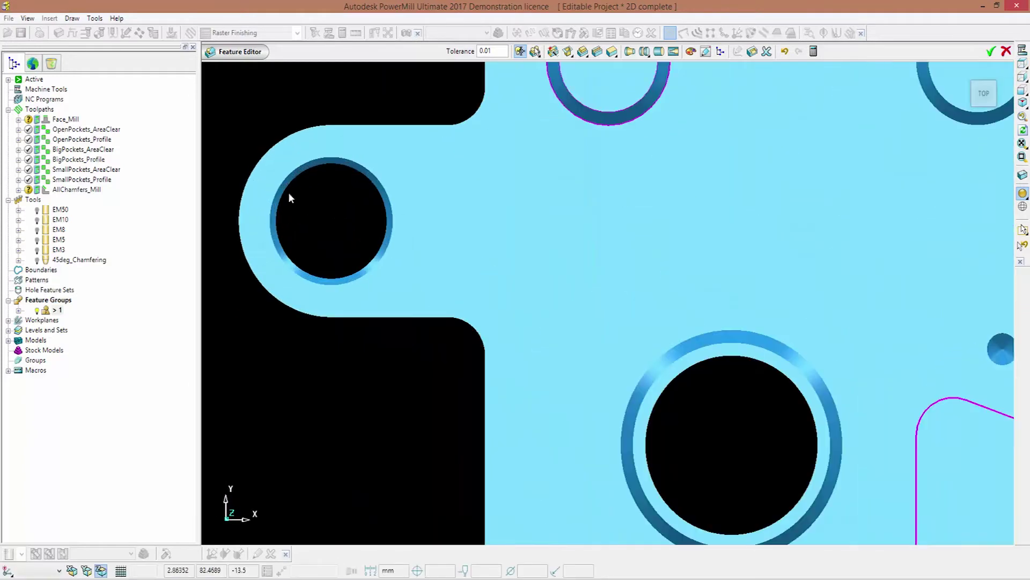
left_click(569, 51)
mouse_move(570, 54)
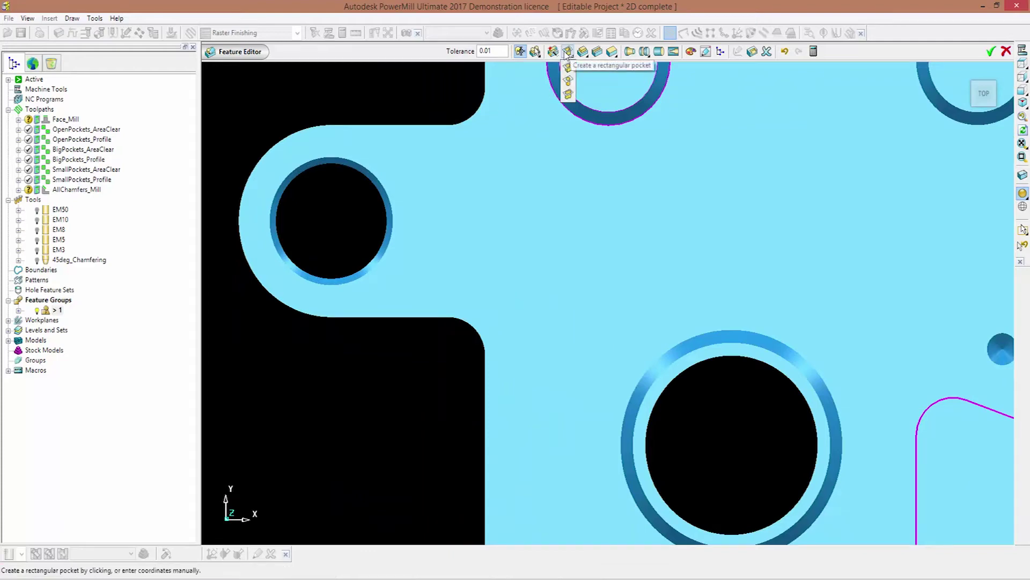
left_click(568, 80)
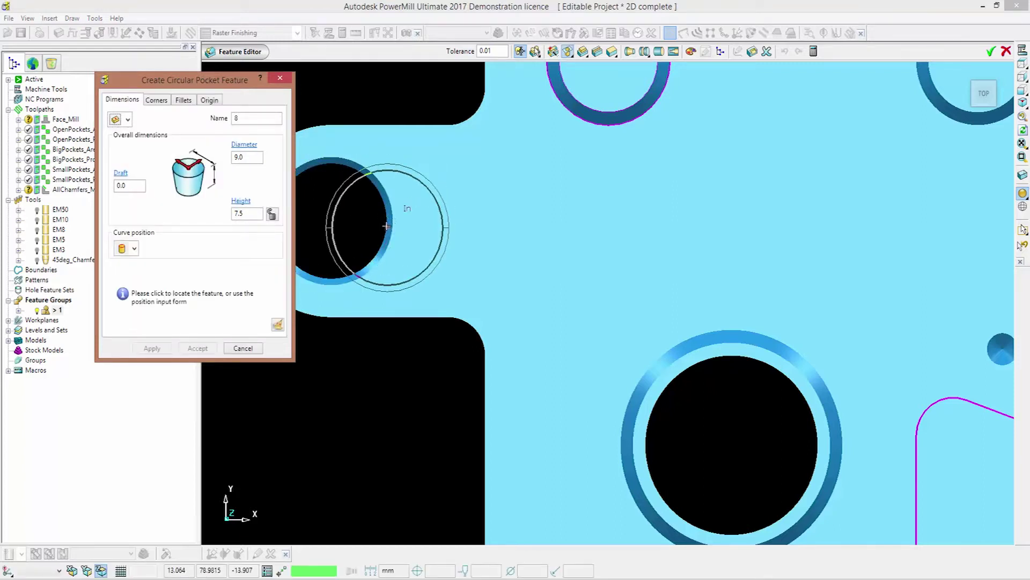
left_click(209, 100)
left_click(215, 137)
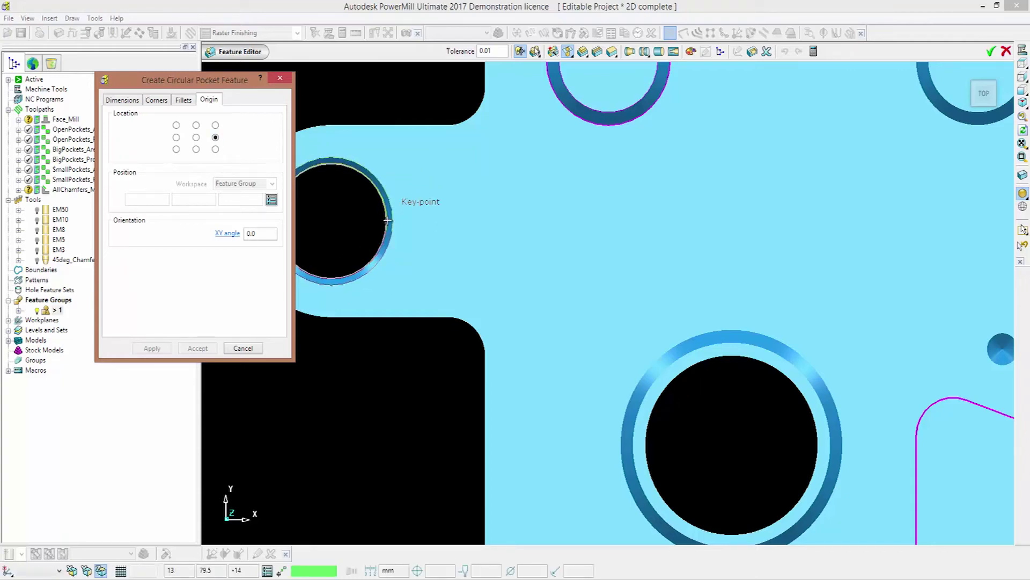
left_click(387, 220)
Raise the top of the circular pocket to Z -13.5 at the lug's upper face, giving a height of 8.0 mm
middle_click_drag(472, 253, 620, 313)
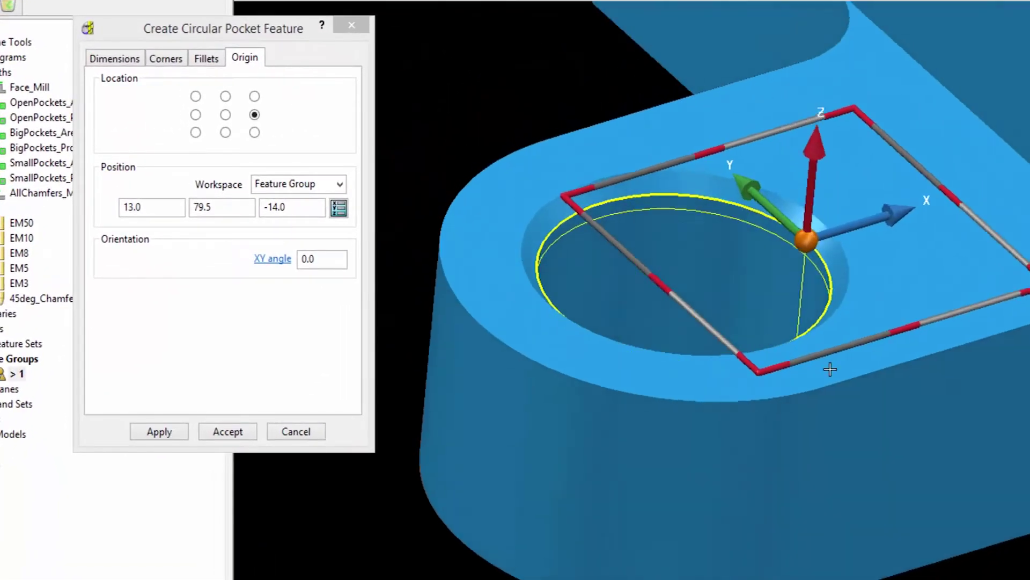
middle_click_drag(830, 370, 811, 361)
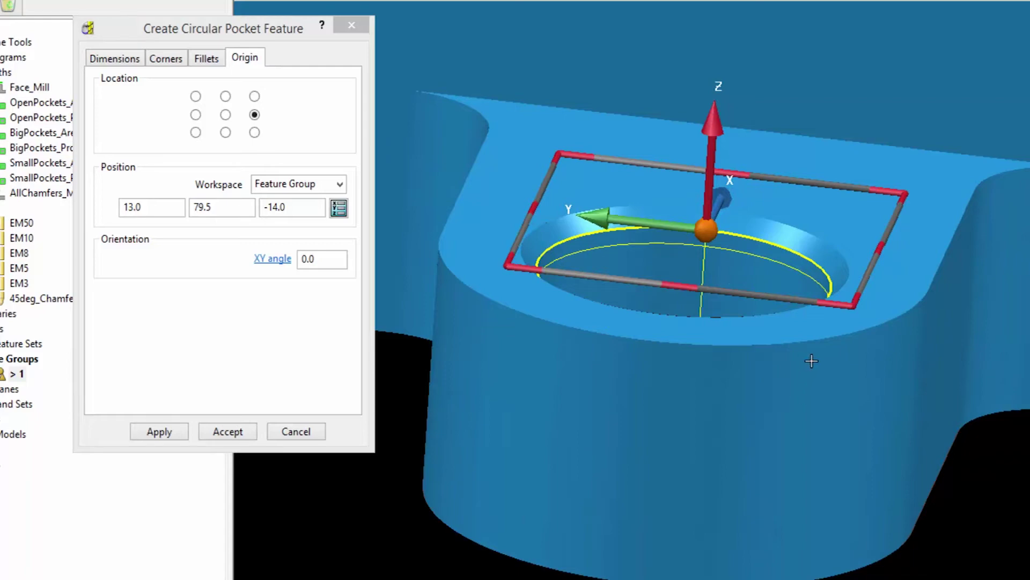
left_click(115, 57)
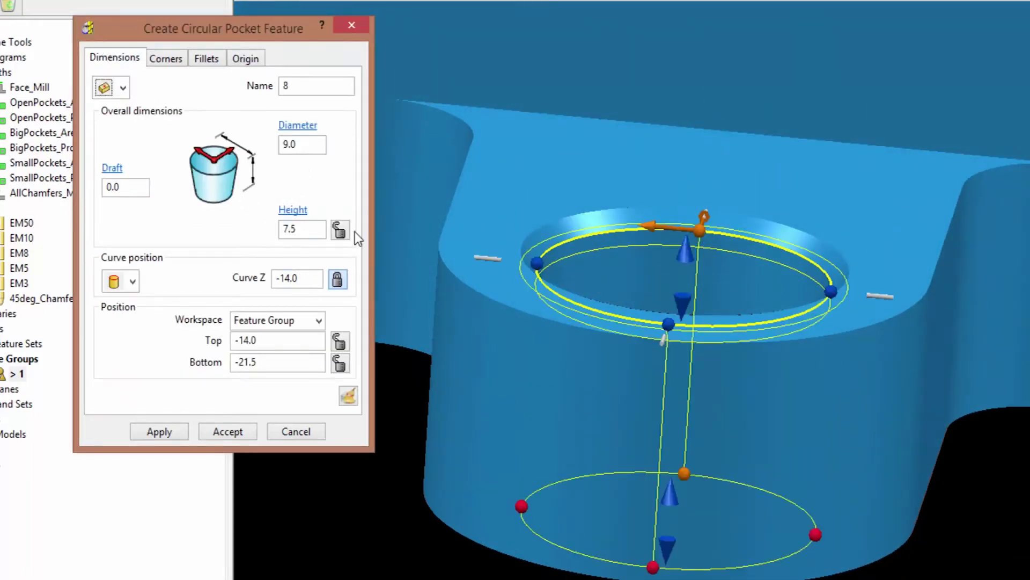
middle_click_drag(723, 511, 600, 421)
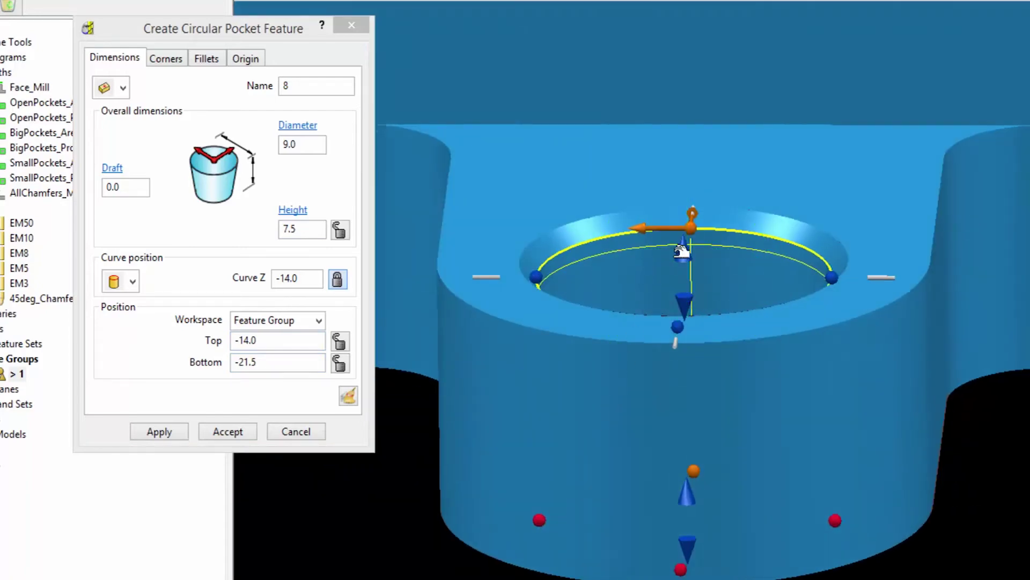
left_click_drag(688, 250, 690, 204)
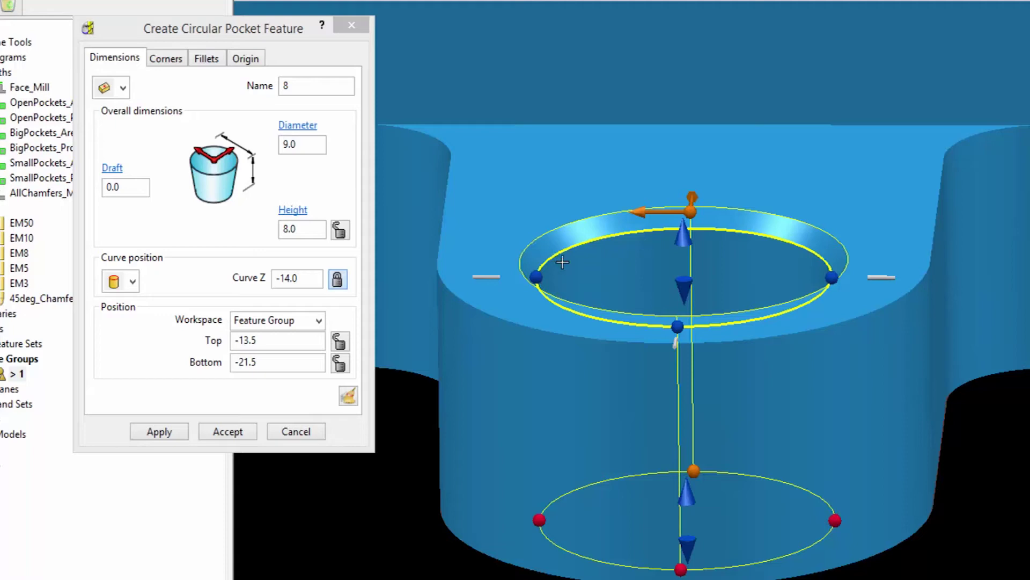
Check the circular pocket's top chamfer settings and raise its bottom to Z -21.0 at the lug's underside
left_click(208, 58)
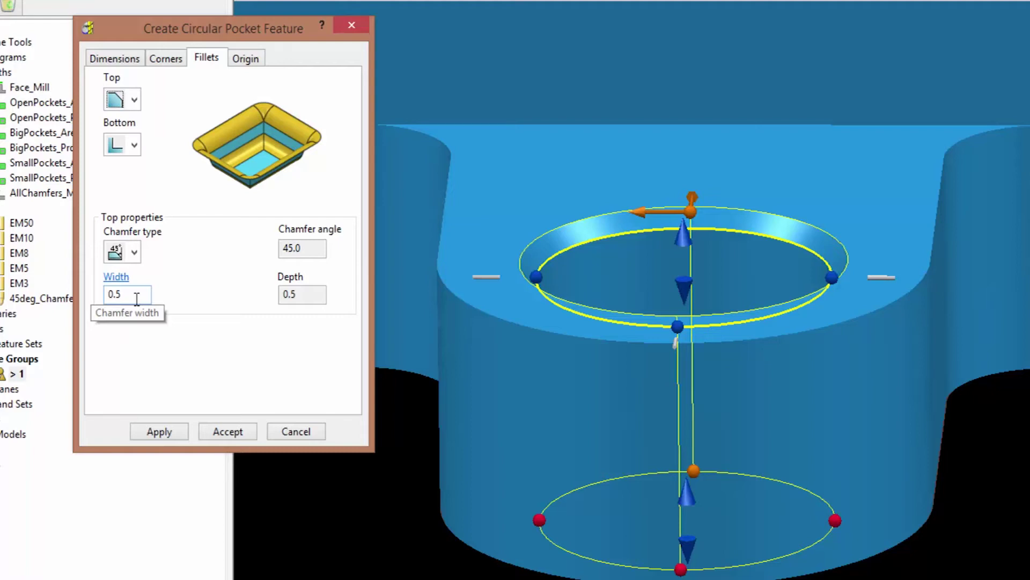
left_click(117, 58)
middle_click_drag(584, 392, 614, 317)
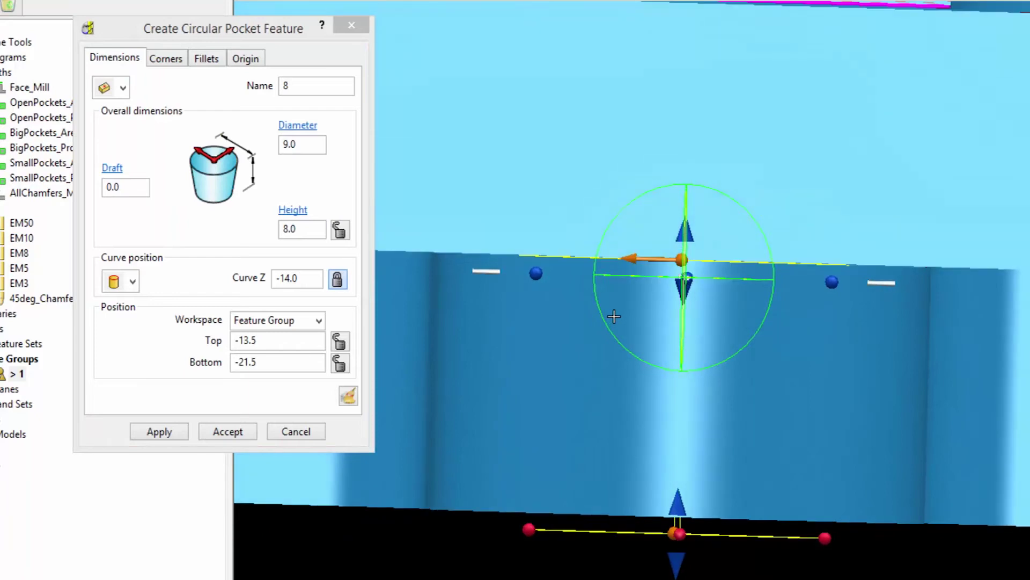
mouse_move(682, 498)
left_mouse_down()
mouse_move(680, 480)
mouse_move(680, 517)
left_mouse_up()
middle_click_drag(570, 568, 593, 577)
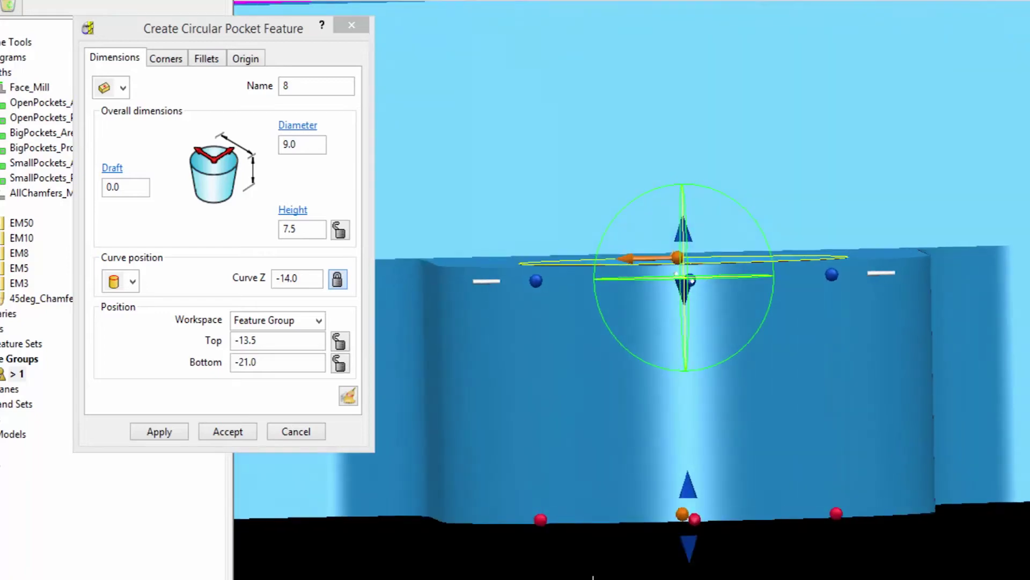
Create the chamfered circular pocket in the lug hole and close the creation form
middle_click_drag(671, 452, 533, 483)
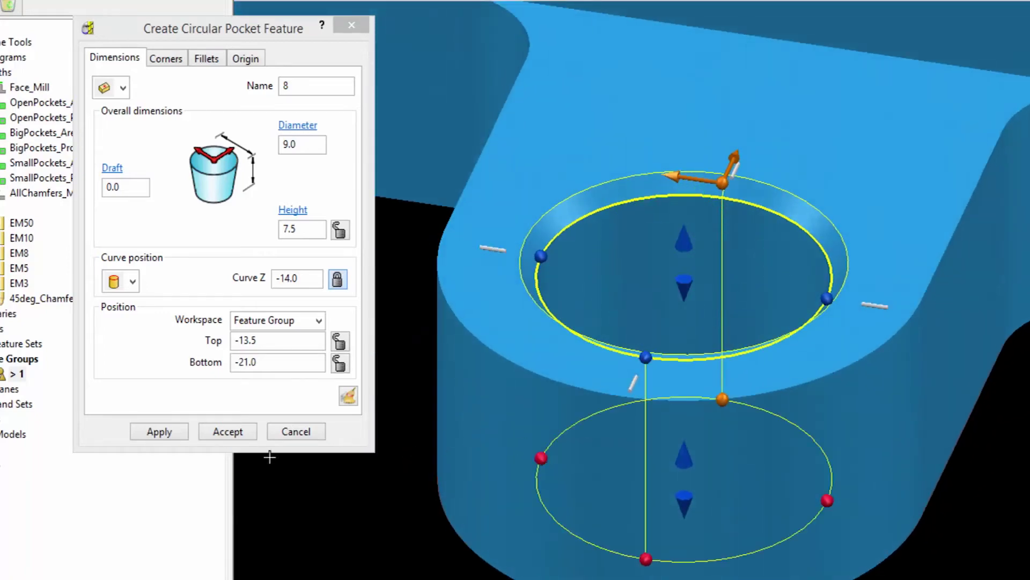
left_click(180, 434)
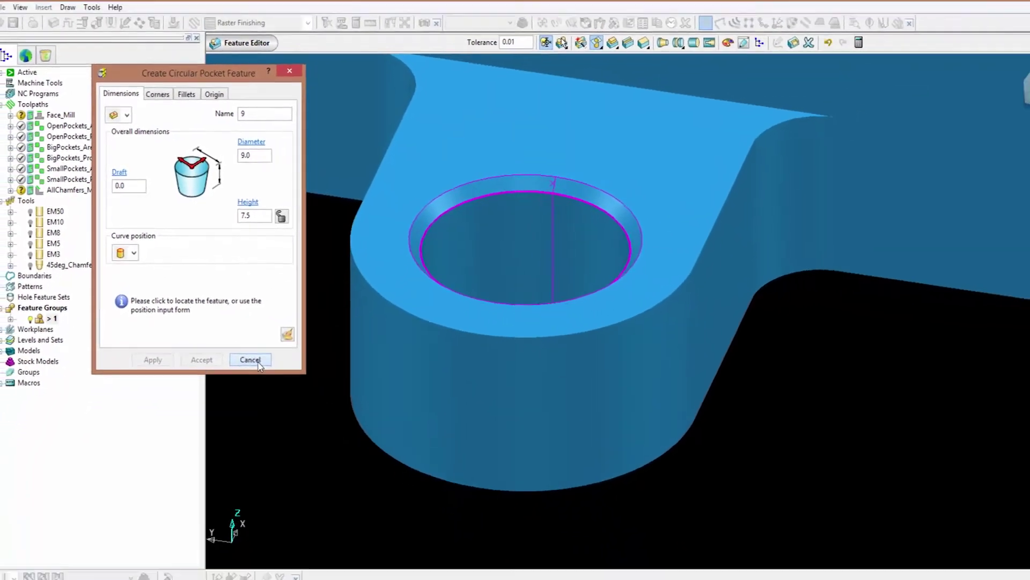
left_click(296, 432)
Accept the feature changes, leave the feature editor and show the whole plate in an isometric view
scroll(500, 363, "down", 8)
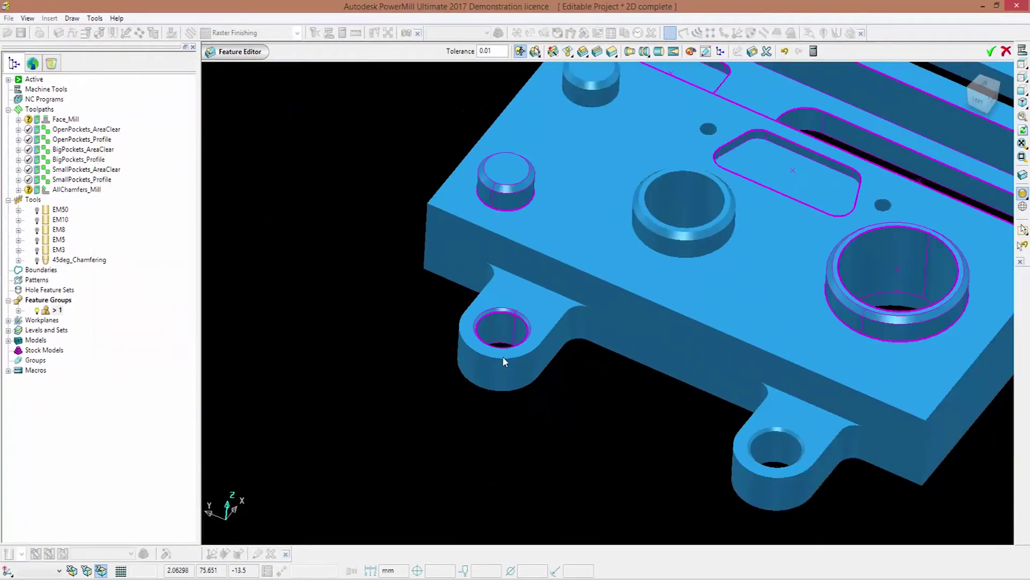
scroll(526, 354, "down", 1)
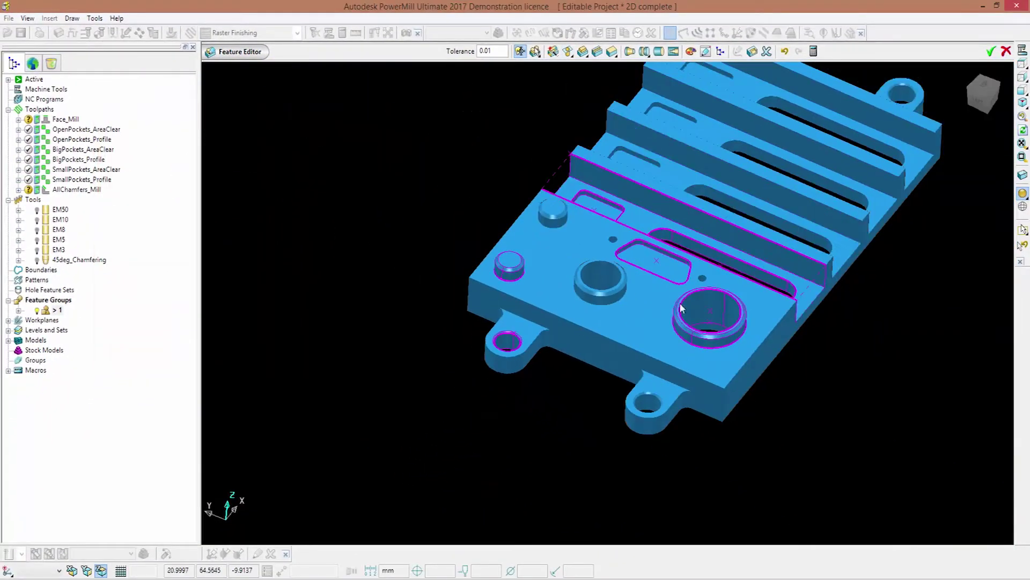
left_click(991, 52)
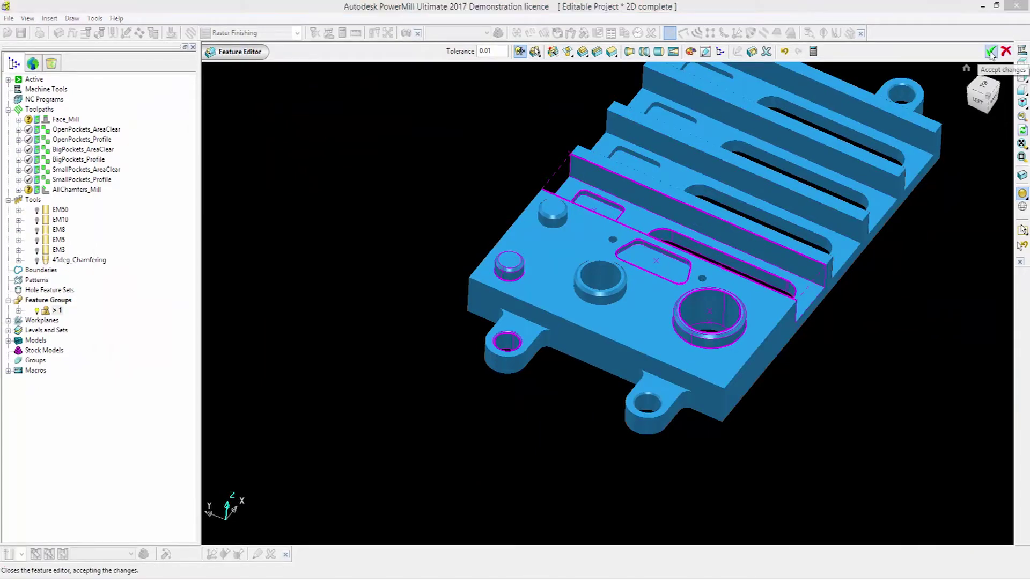
left_click(1022, 102)
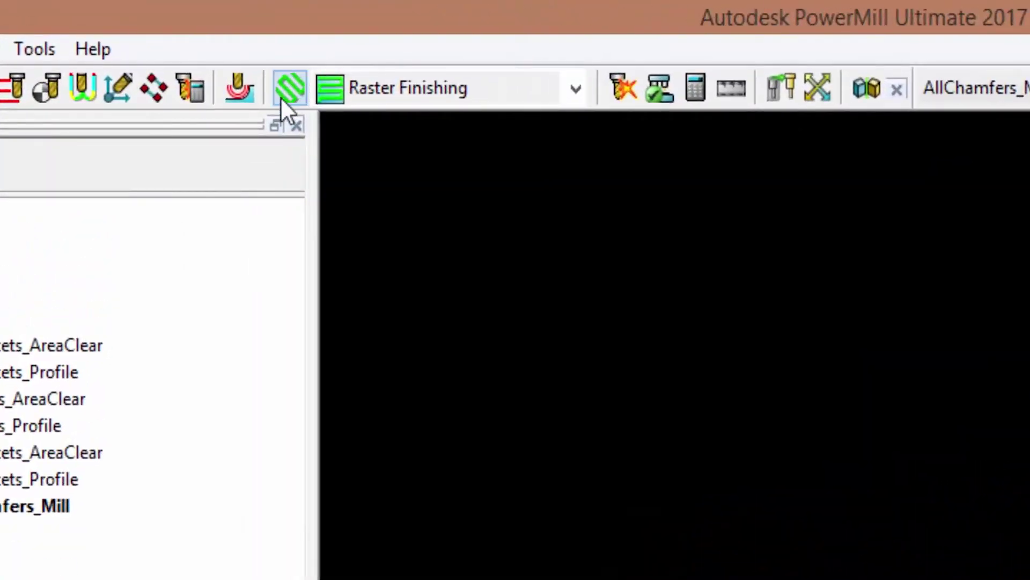
Examine the Feature Machining strategies in the Strategy Selector and close it without choosing one
left_click(281, 96)
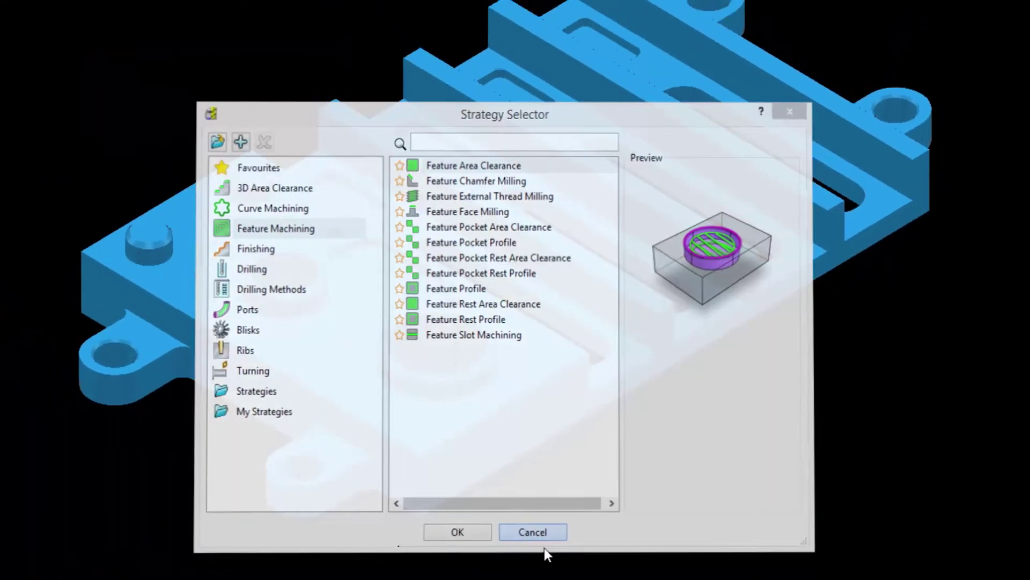
left_click(443, 558)
middle_click_drag(539, 437, 518, 366)
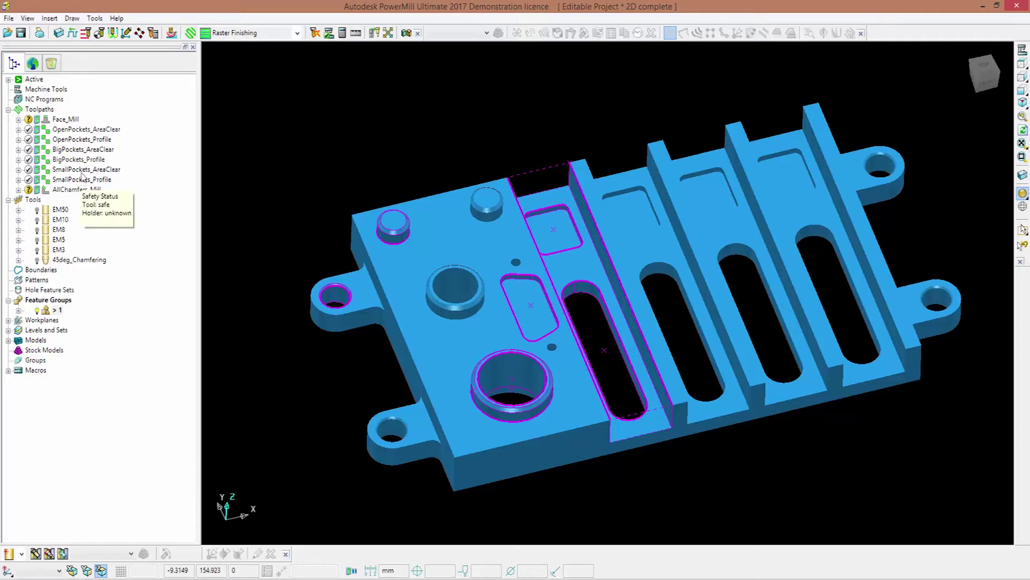
middle_click_drag(664, 390, 636, 329)
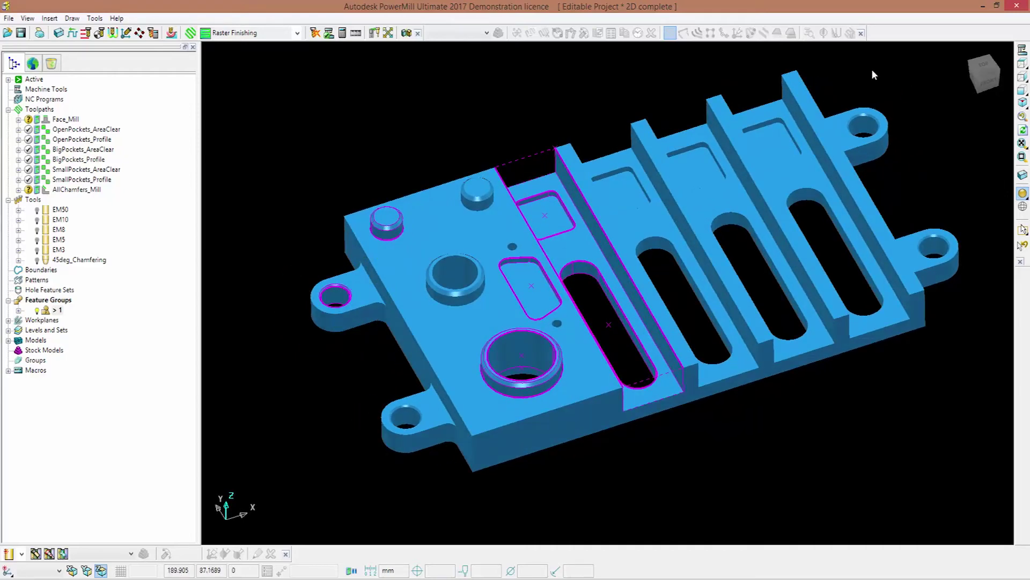
Reopen the feature group in the feature editor, display the block and position an unbounded face feature on its top at Z -1.0
right_click(57, 311)
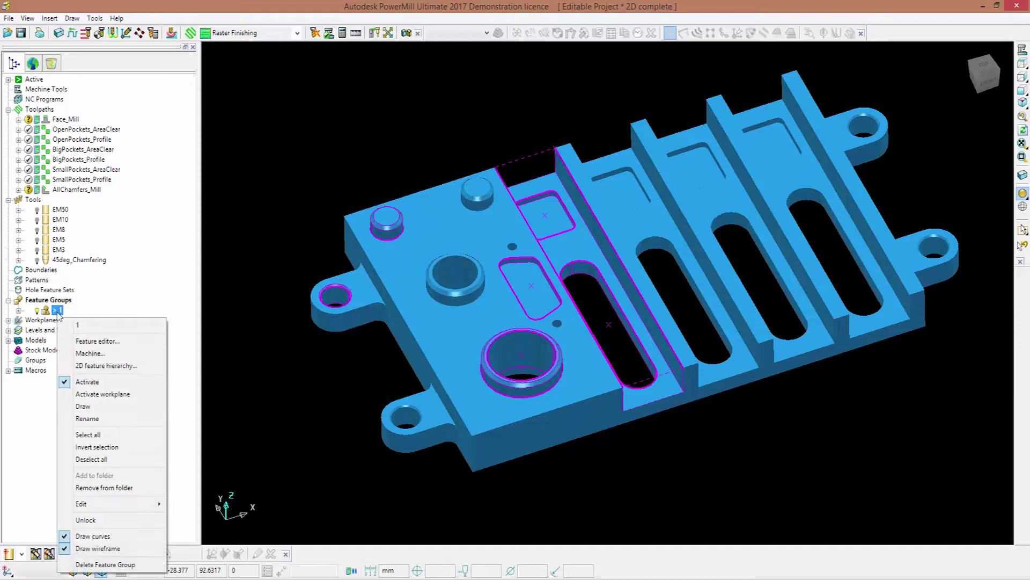
left_click(91, 339)
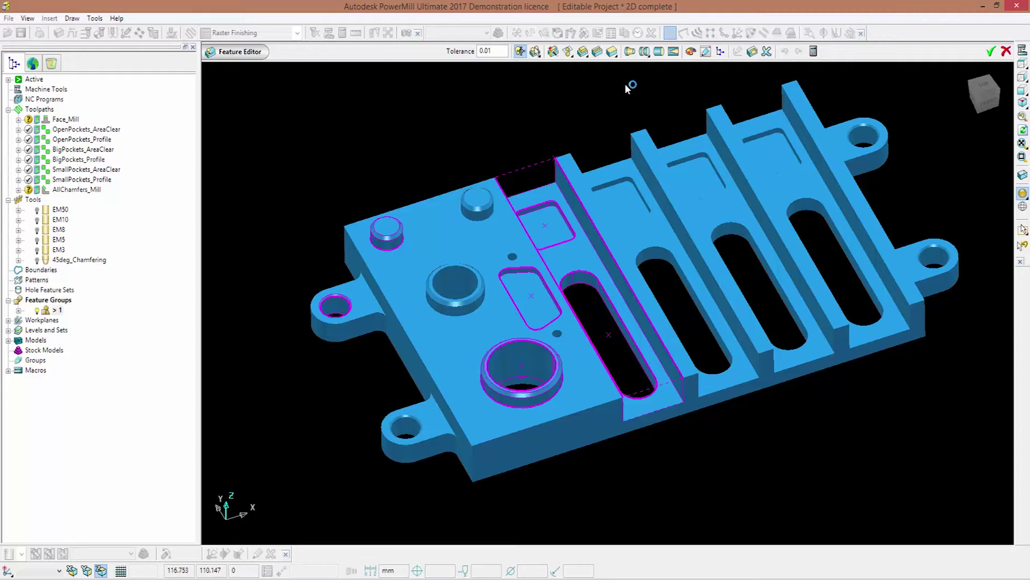
left_click(612, 53)
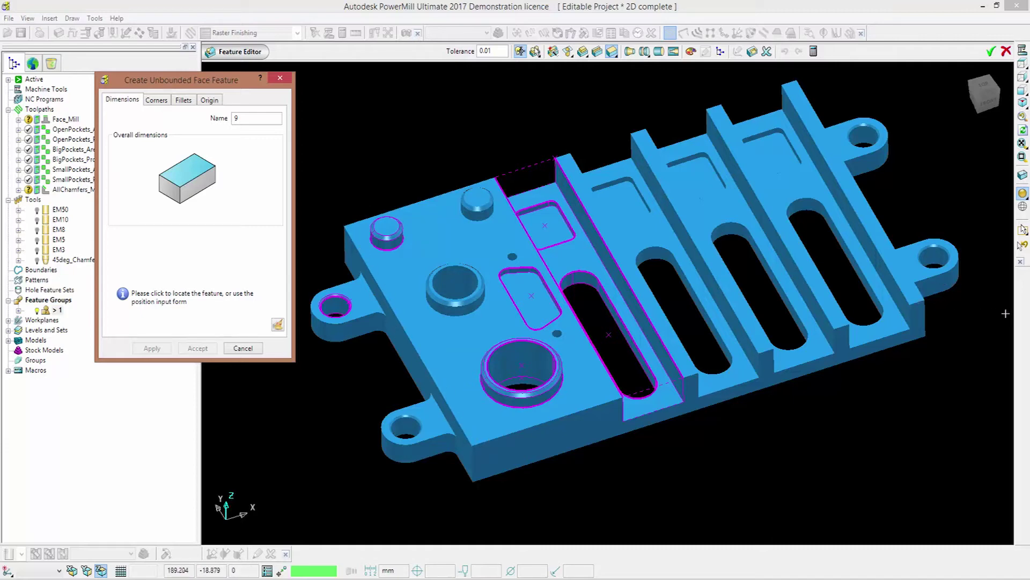
left_click(1023, 176)
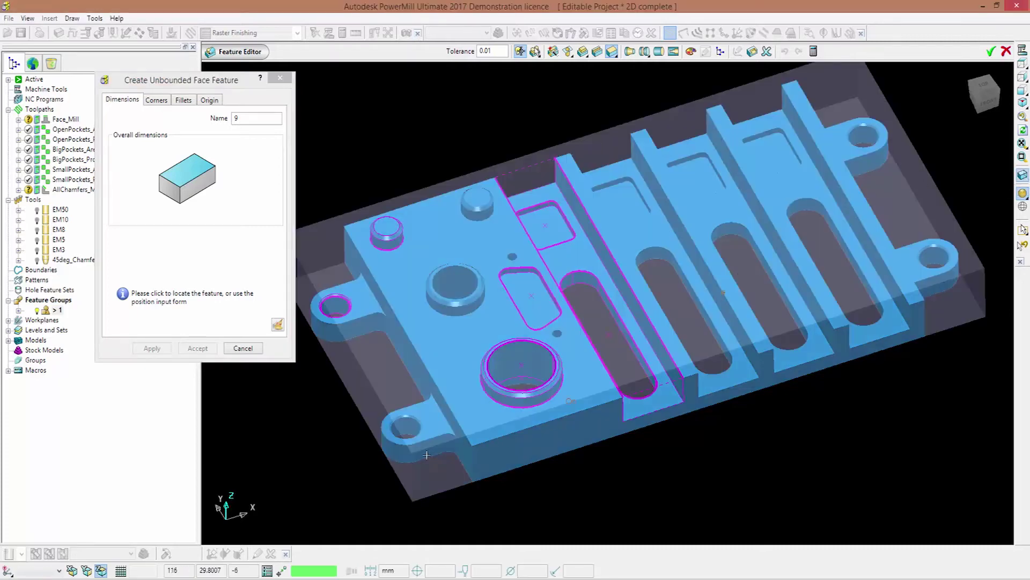
left_click(633, 249)
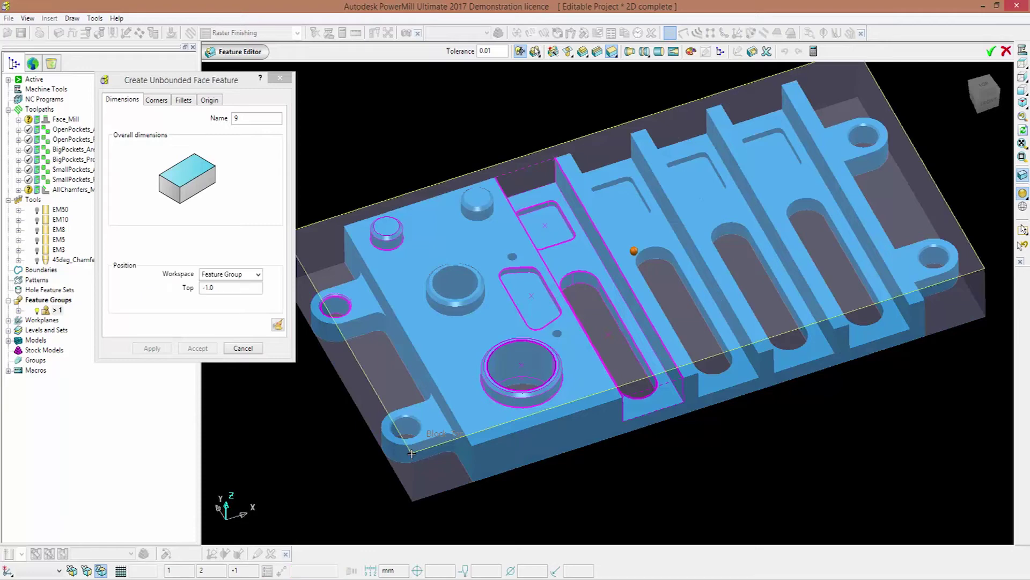
middle_click_drag(632, 248, 495, 341)
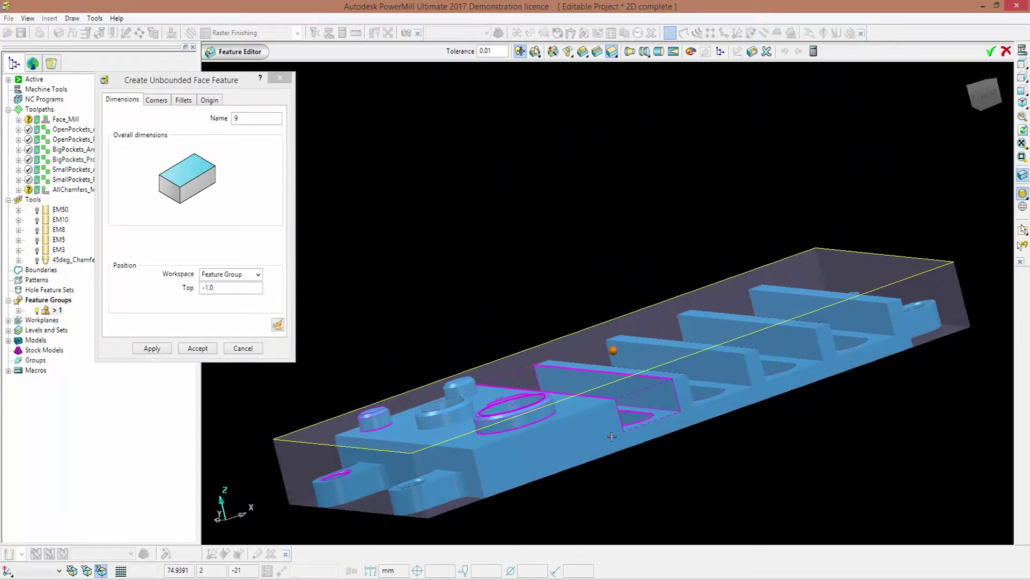
Create the positioned unbounded face feature and accept the feature changes to leave the feature editor
left_click(168, 349)
left_click(167, 349)
left_click(243, 349)
middle_click_drag(655, 347, 607, 256)
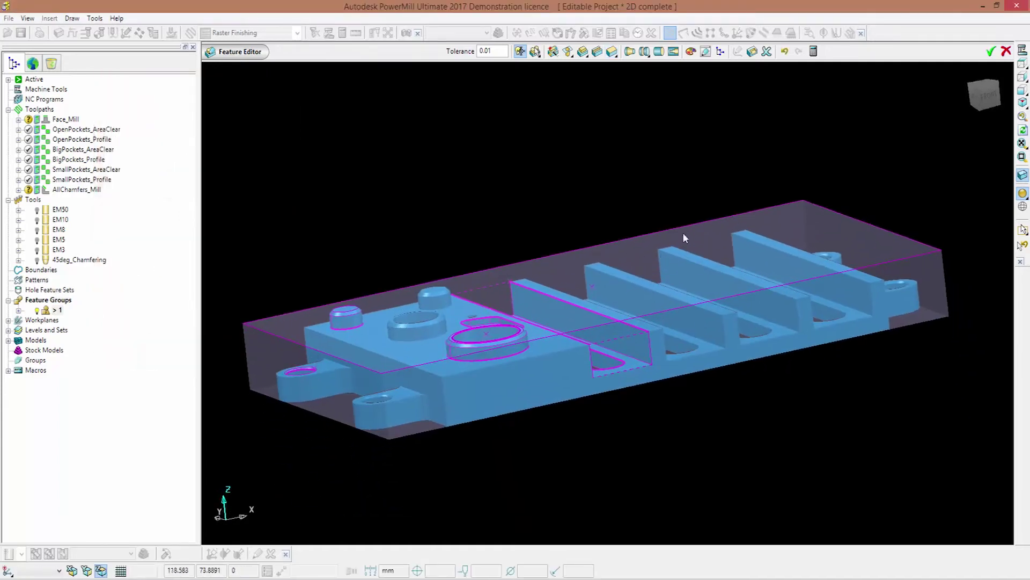
left_click(991, 51)
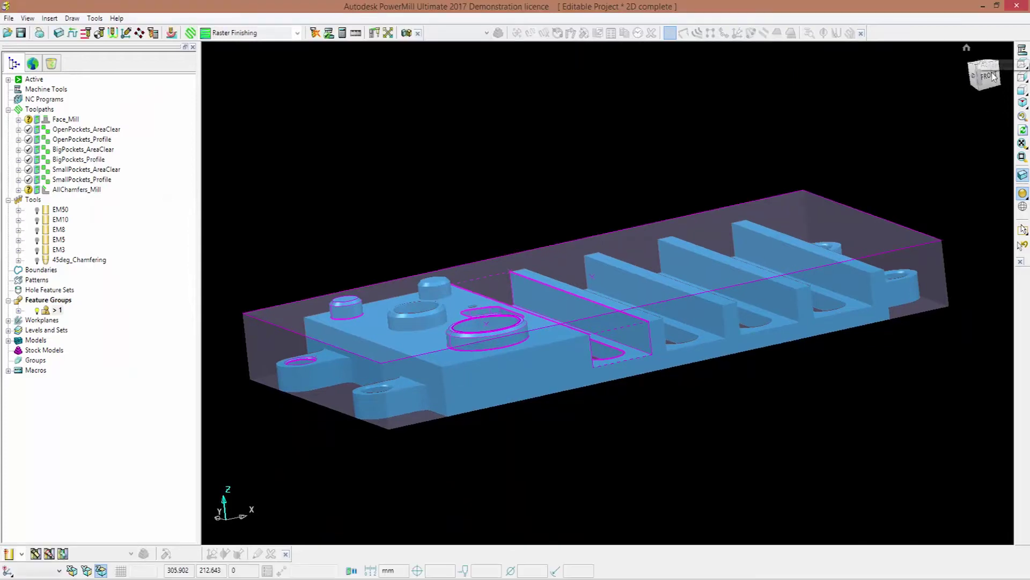
Activate the Face_Mill toolpath, assign face feature 9 to it and calculate the feature face milling
middle_click_drag(483, 376, 407, 354)
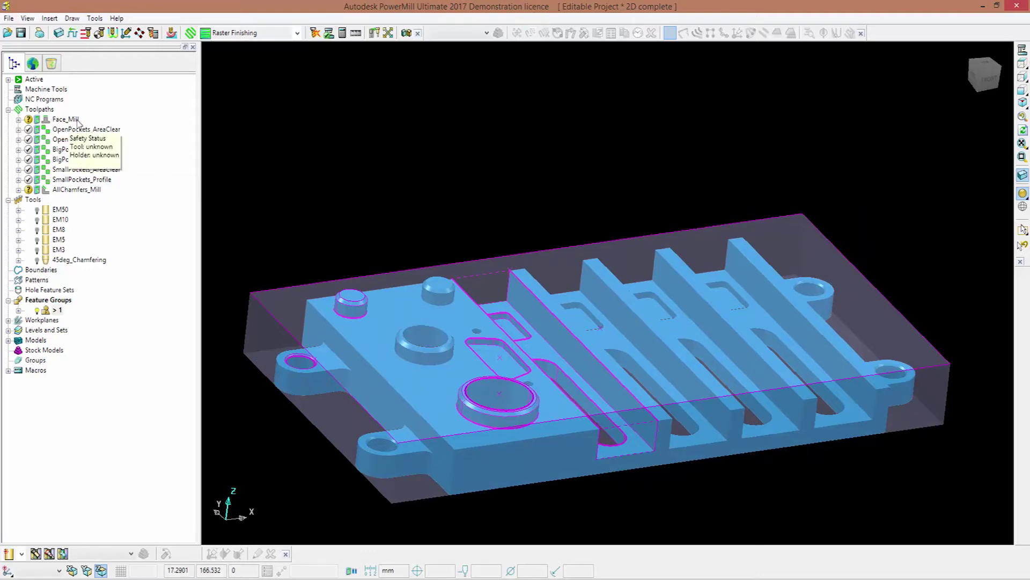
mouse_move(67, 217)
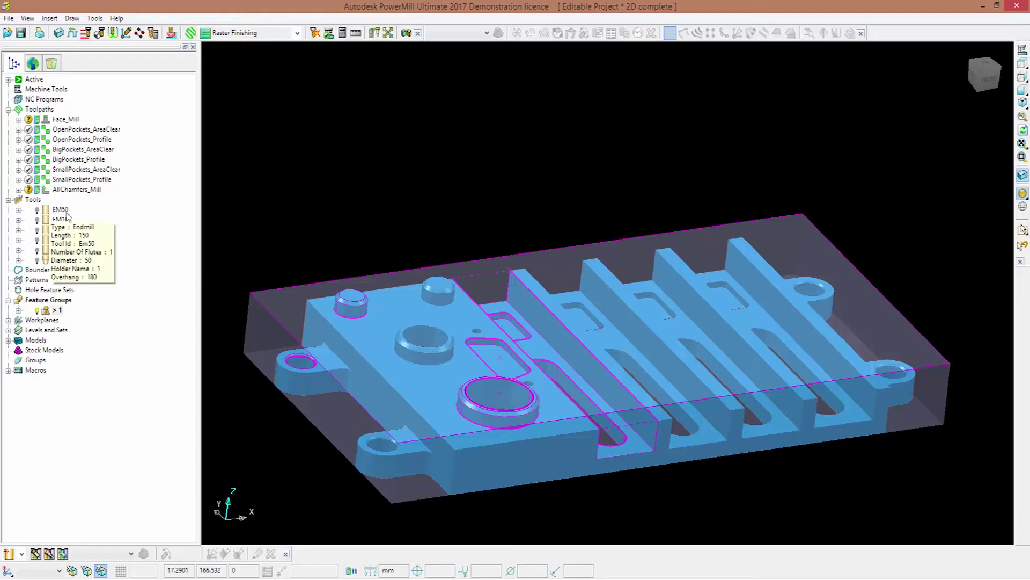
double_click(47, 120)
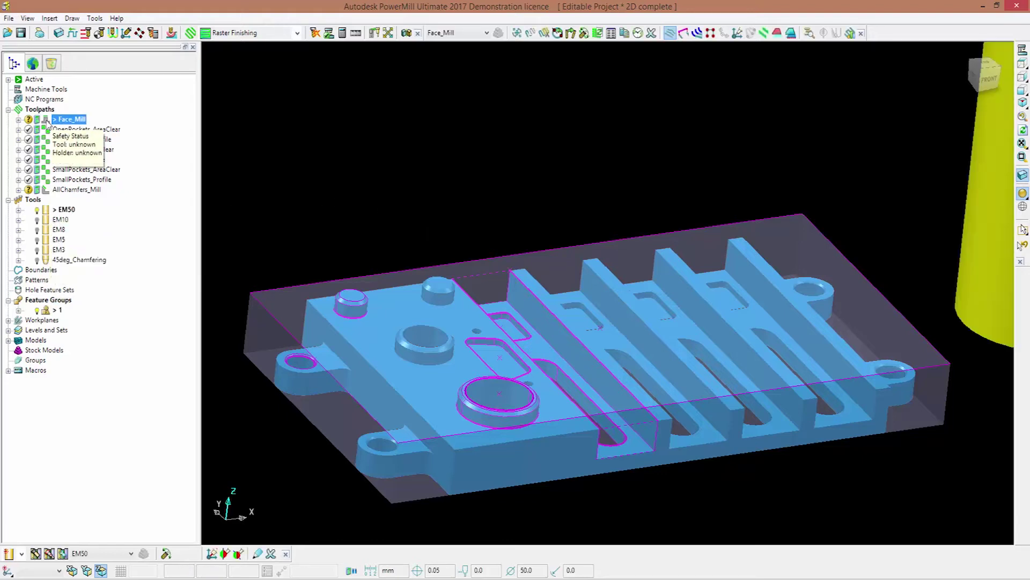
right_click(47, 121)
left_click(257, 219)
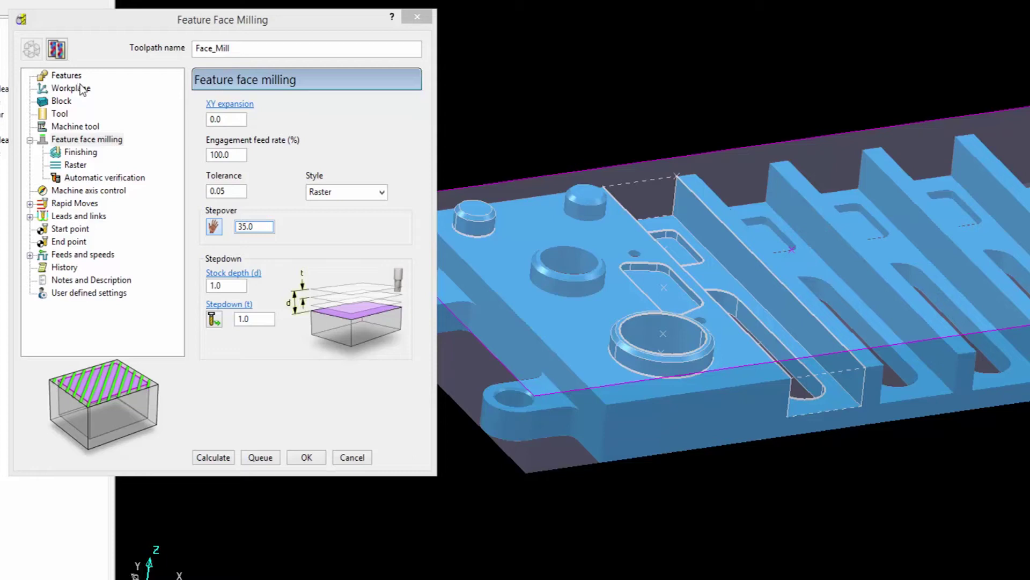
left_click(75, 79)
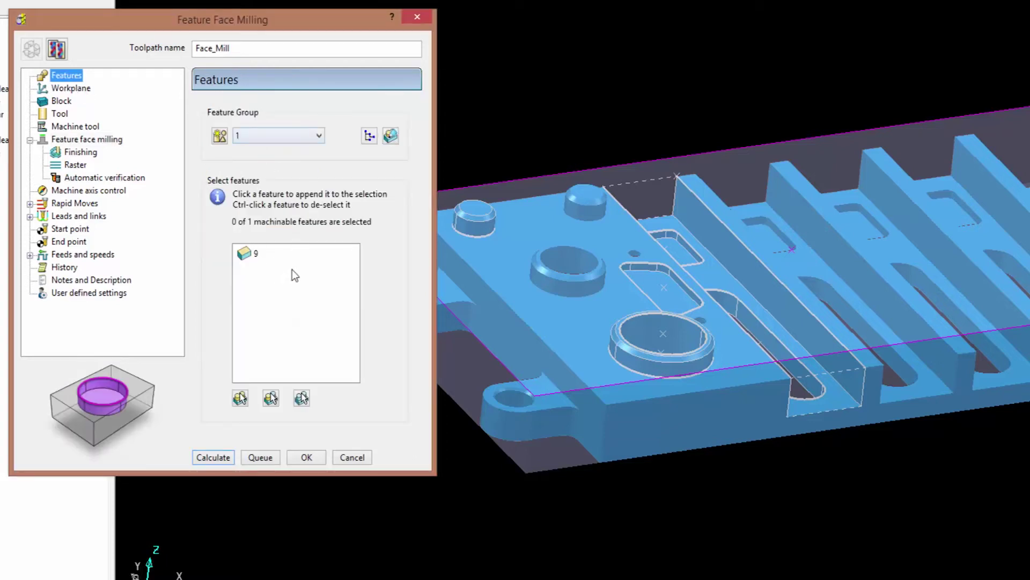
left_click(255, 256)
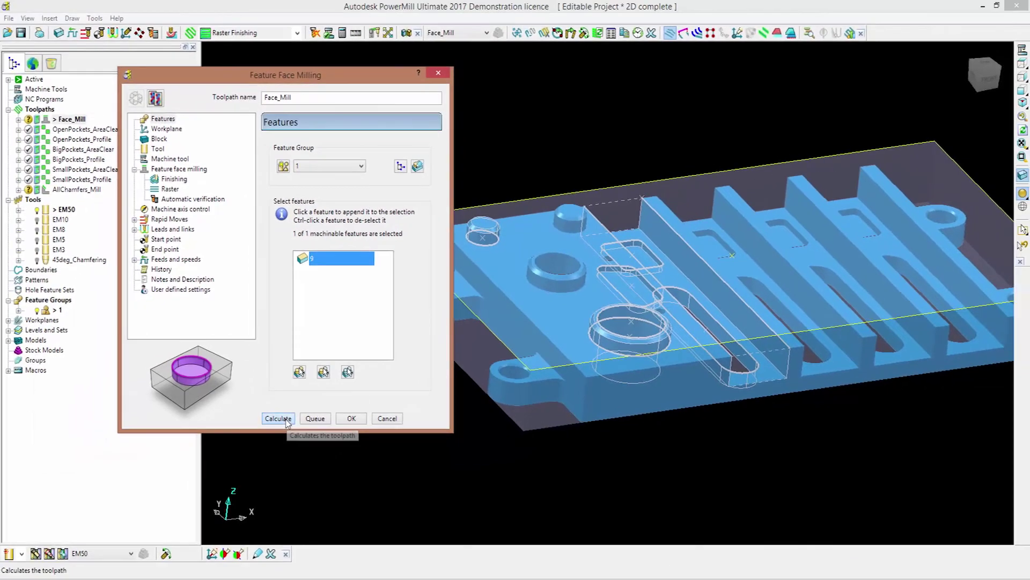
left_click(279, 418)
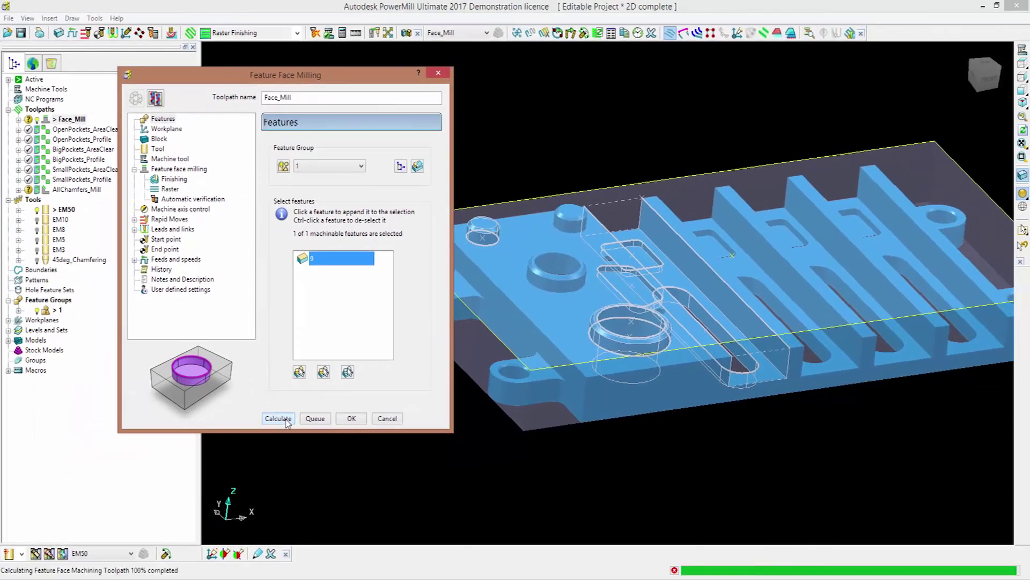
left_click(386, 418)
Examine the Face_Mill passes across the plate, toggling the display of their leads and links
middle_click_drag(396, 400, 490, 394)
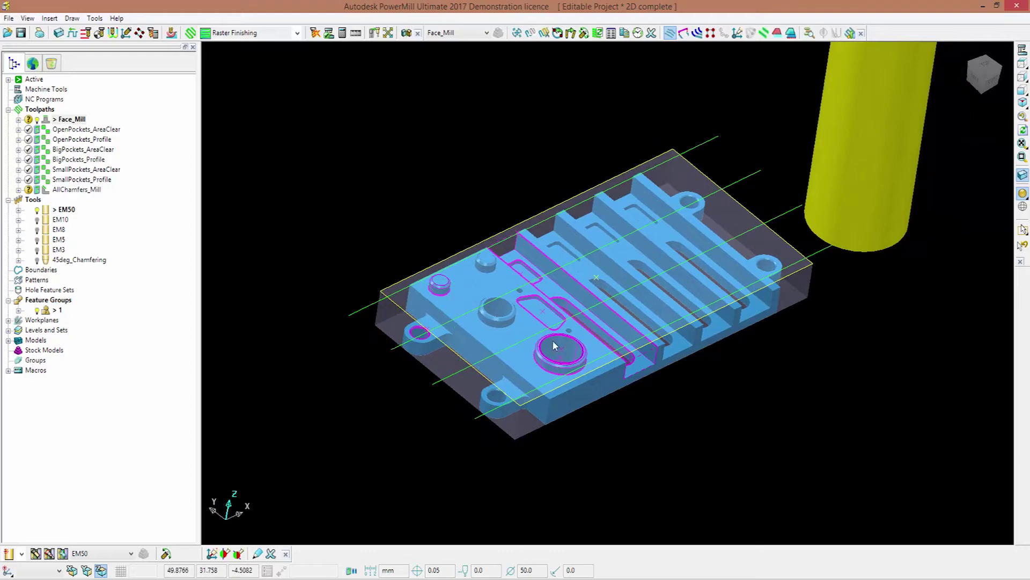
left_click(684, 34)
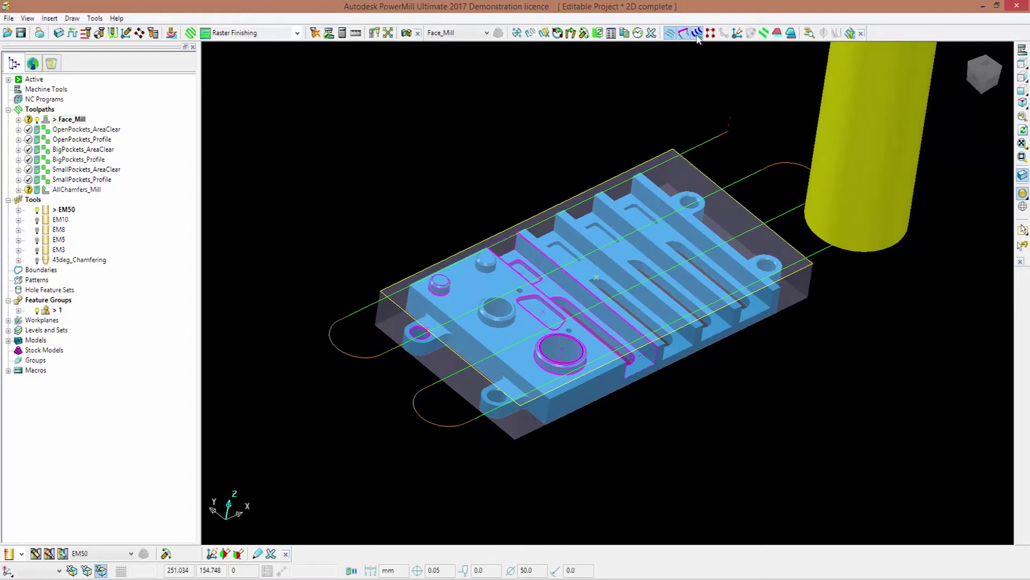
left_click(697, 33)
middle_click_drag(692, 300, 604, 322)
middle_click_drag(392, 309, 457, 289)
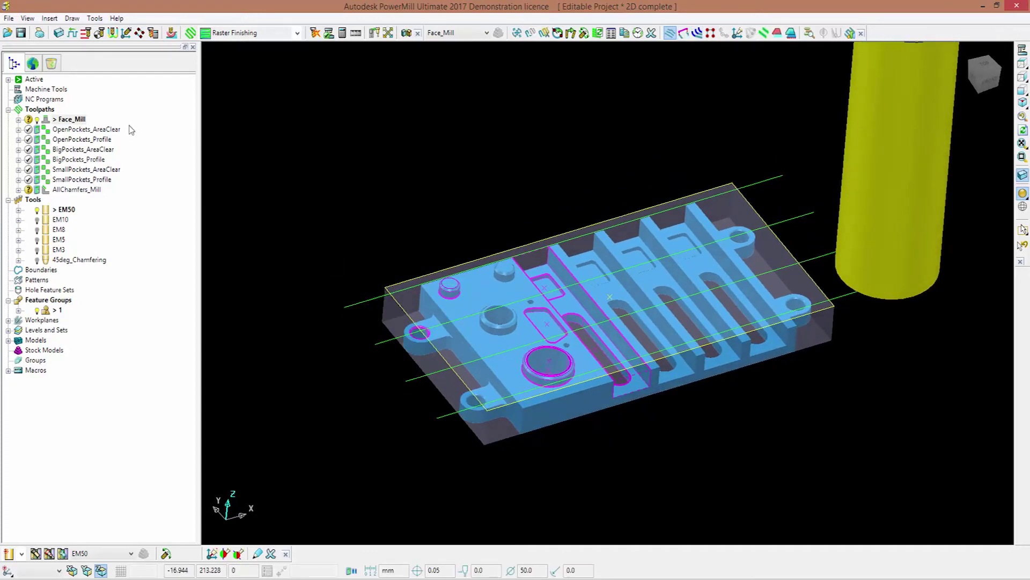
scroll(550, 308, "down", 2)
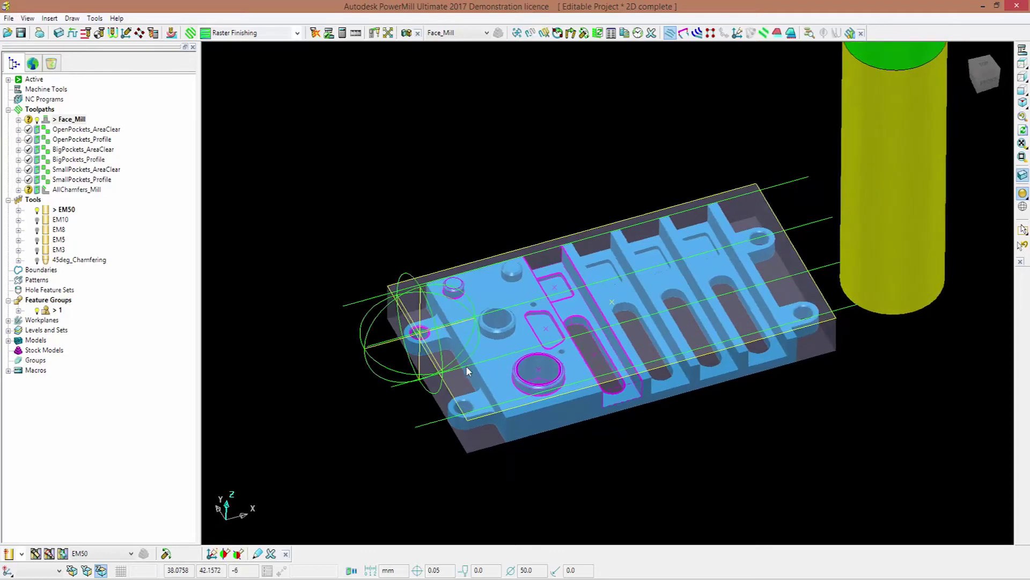
scroll(338, 353, "up", 4)
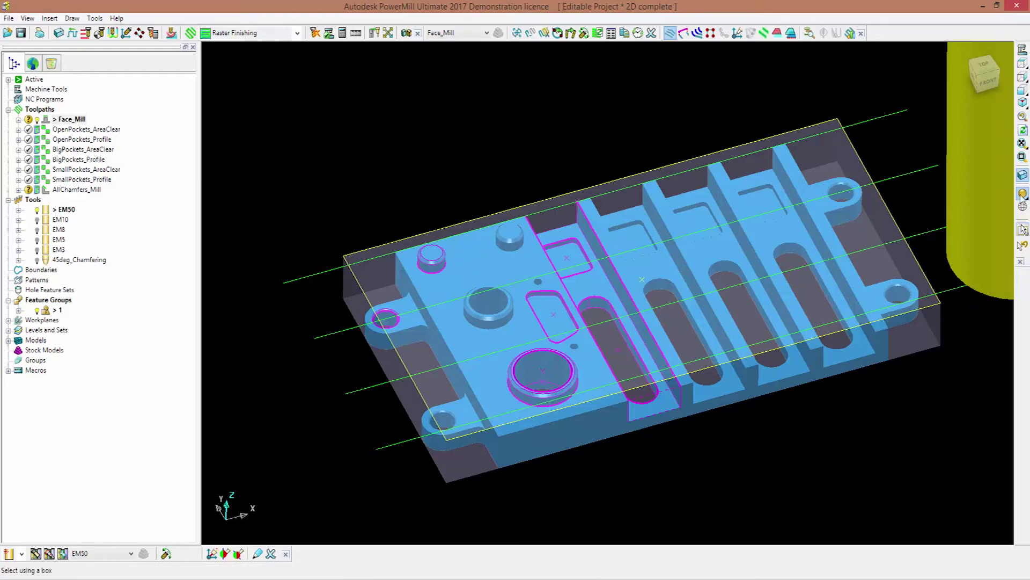
Hide the block, activate OpenPockets_AreaClear and select the open pocket between the ribs as its feature to machine
left_click(1022, 176)
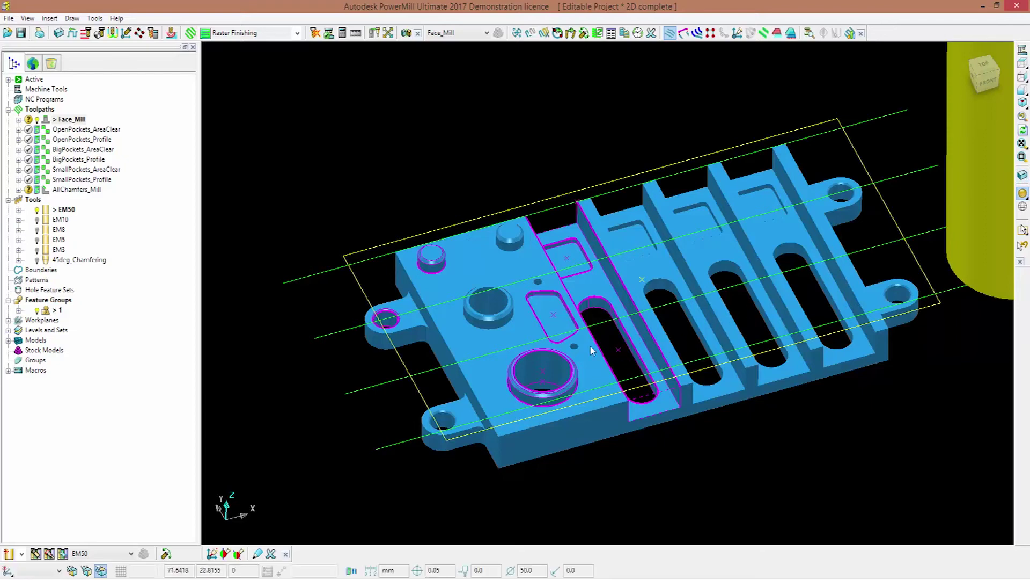
double_click(48, 130)
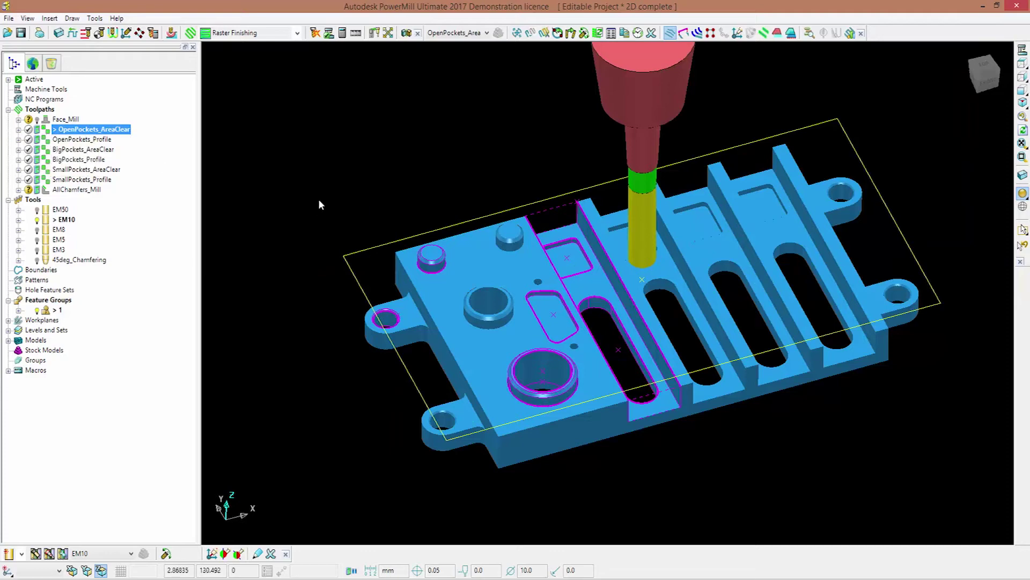
right_click(105, 134)
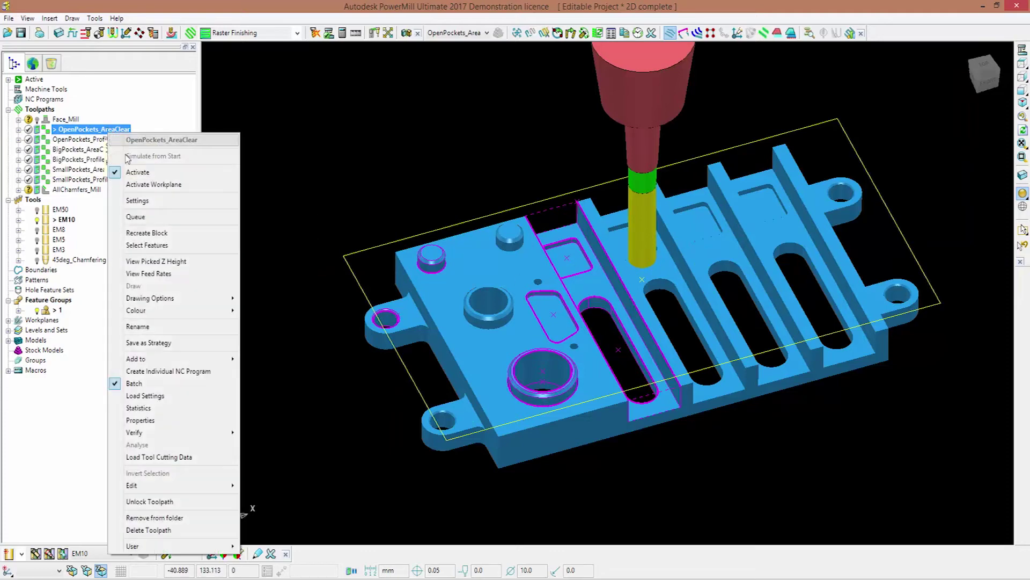
left_click(137, 200)
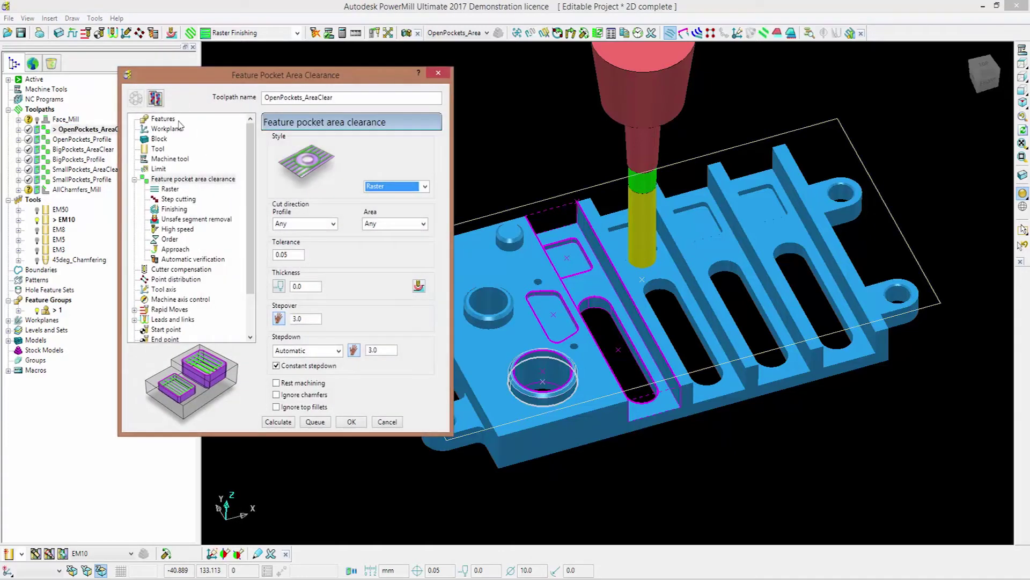
left_click(168, 119)
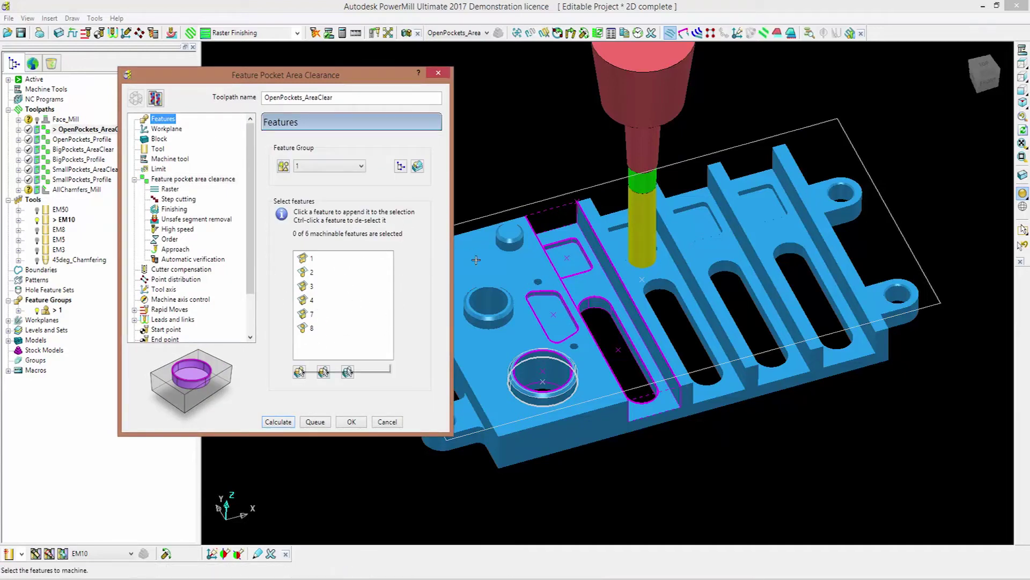
left_click(548, 209)
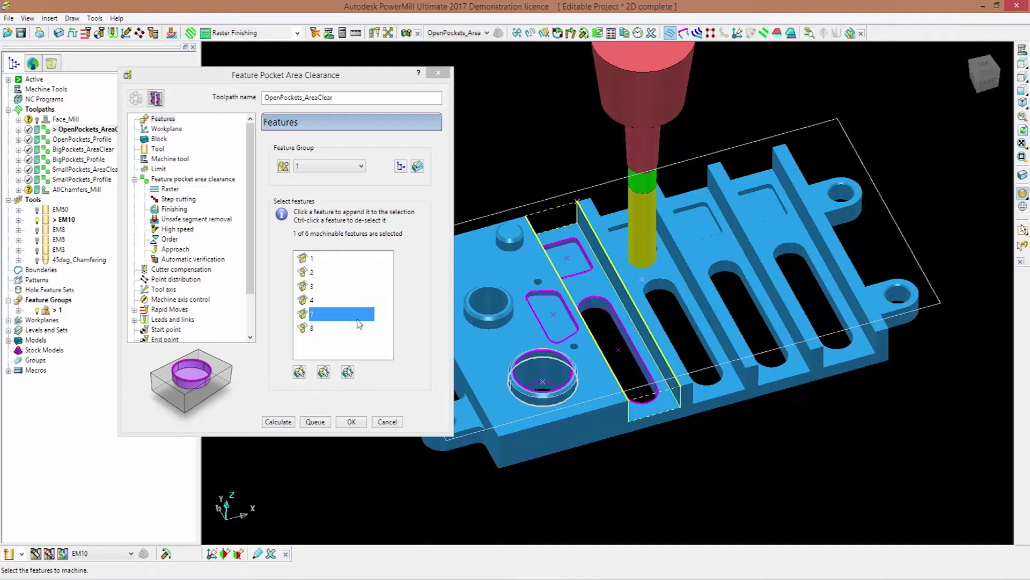
Review the raster settings of OpenPockets_AreaClear, calculate the area clearance toolpath and close its form
left_click(170, 189)
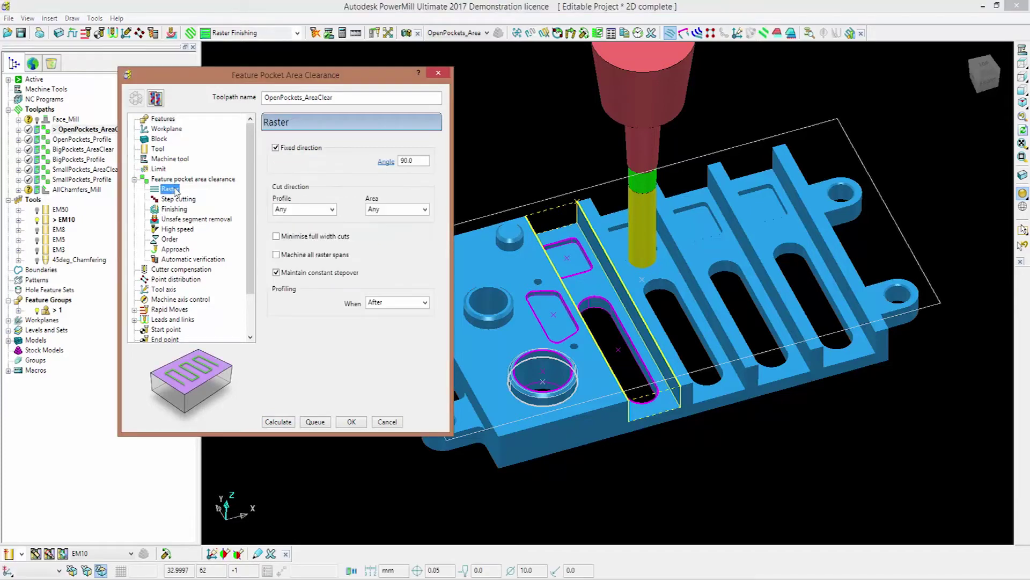
left_click(179, 181)
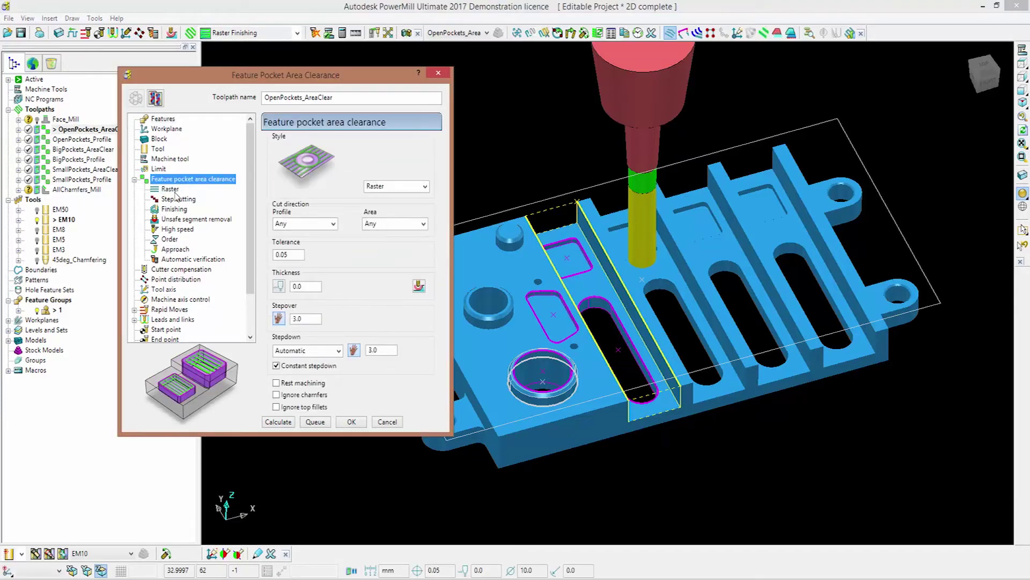
left_click(278, 422)
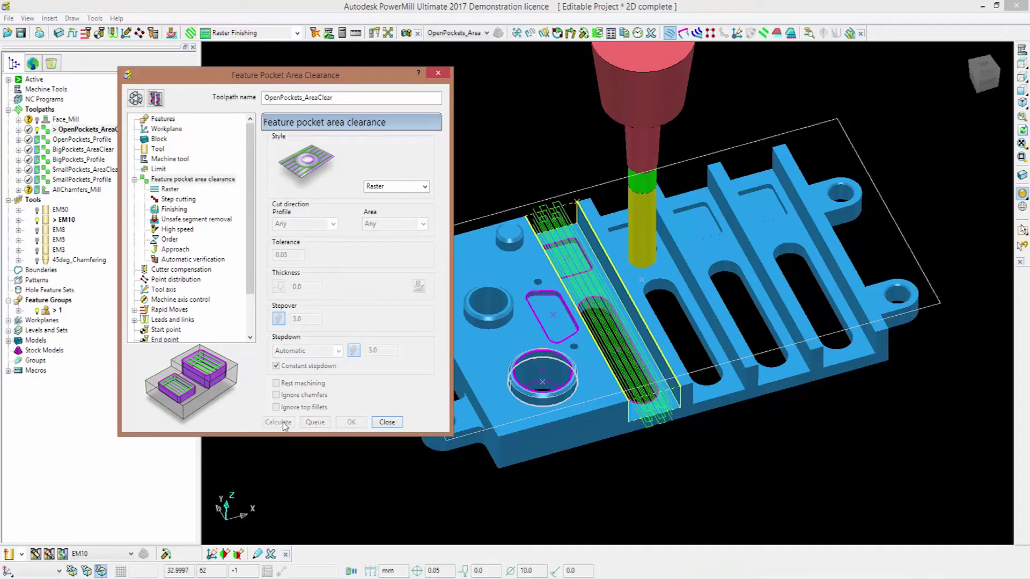
left_click(386, 422)
middle_click_drag(581, 455, 521, 321)
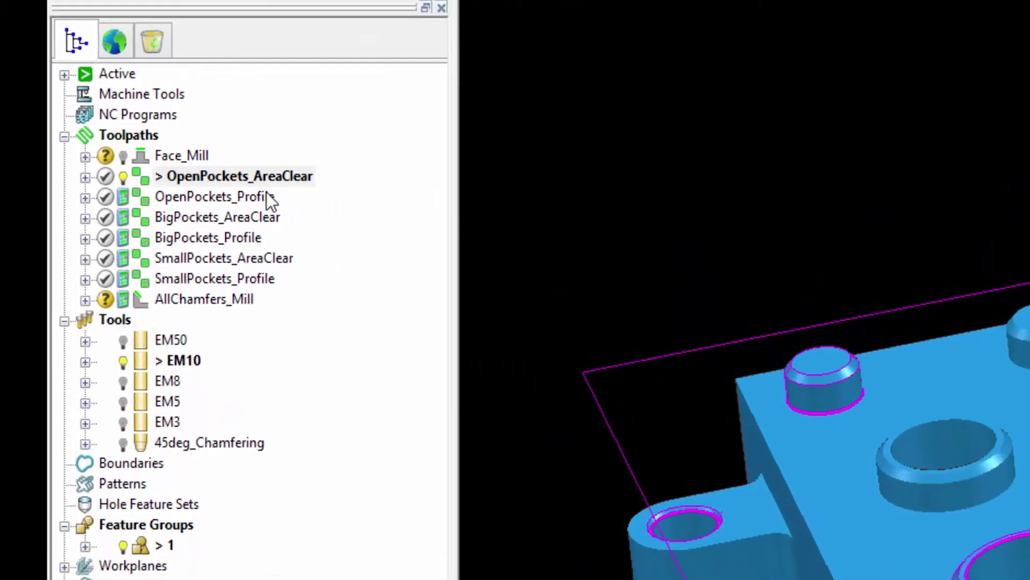
Activate OpenPockets_Profile, open its settings and select the open pocket between the ribs as its feature to machine
mouse_move(174, 221)
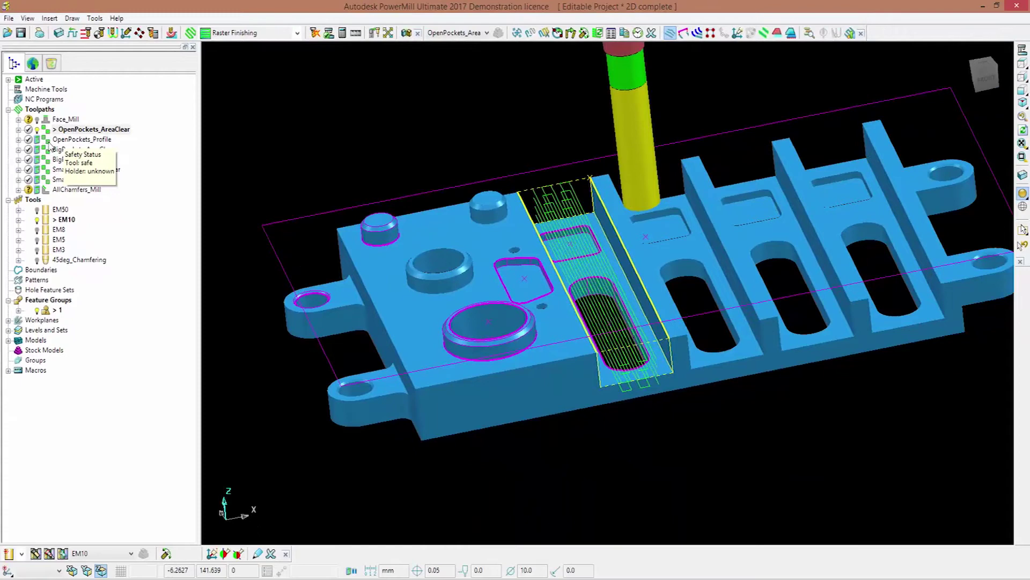
double_click(49, 143)
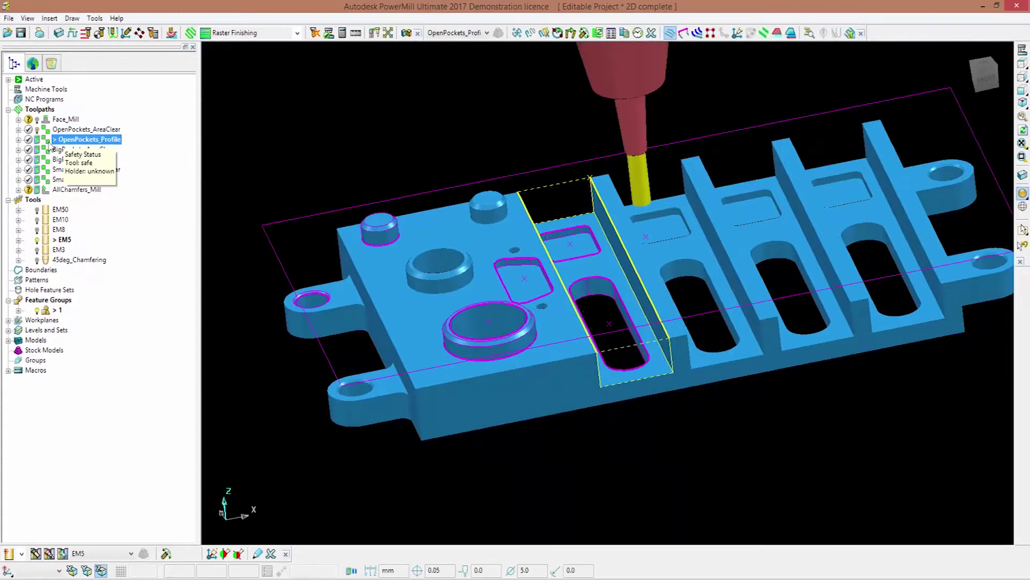
right_click(49, 144)
left_click(131, 217)
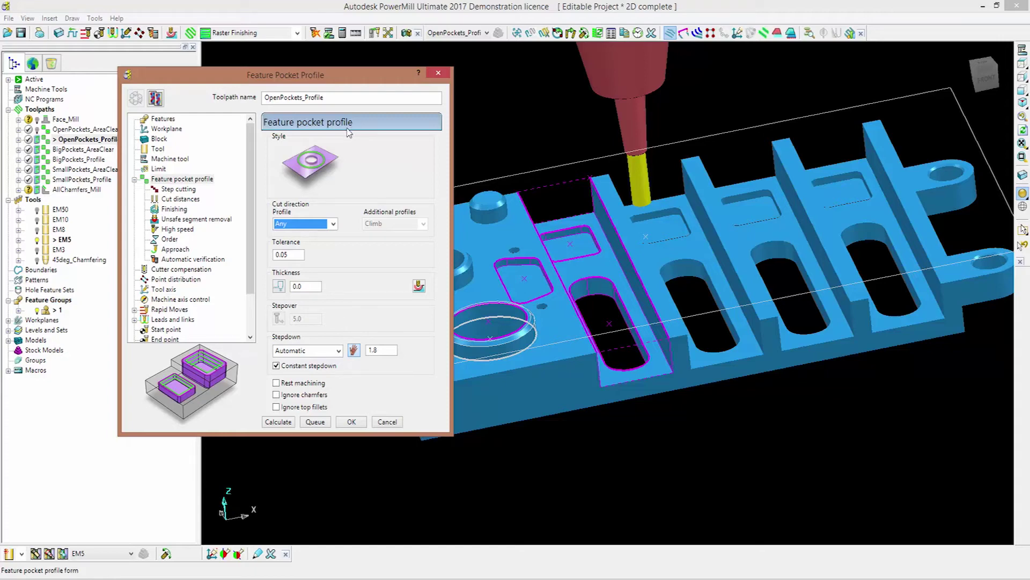
left_click(166, 119)
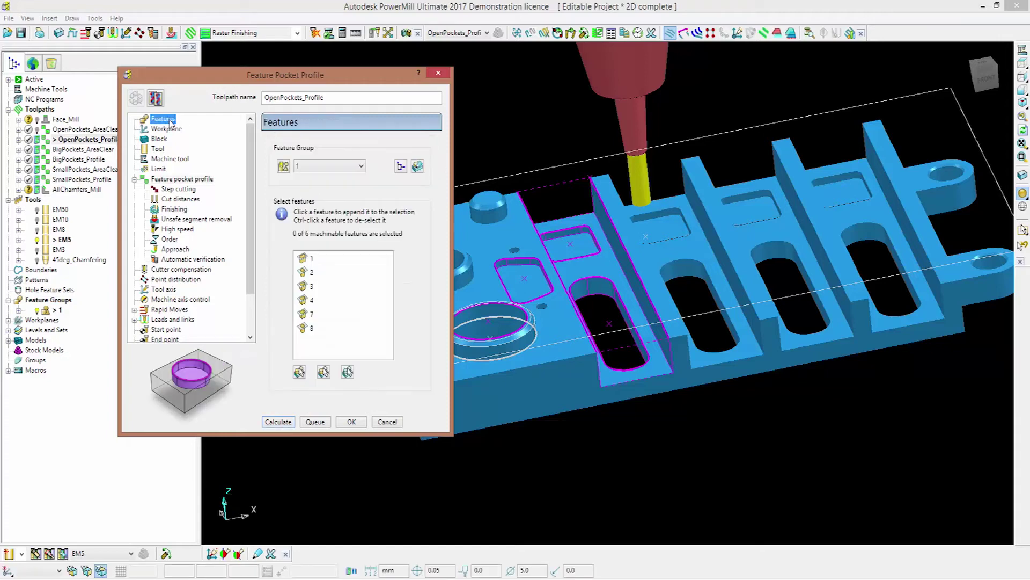
left_click(555, 186)
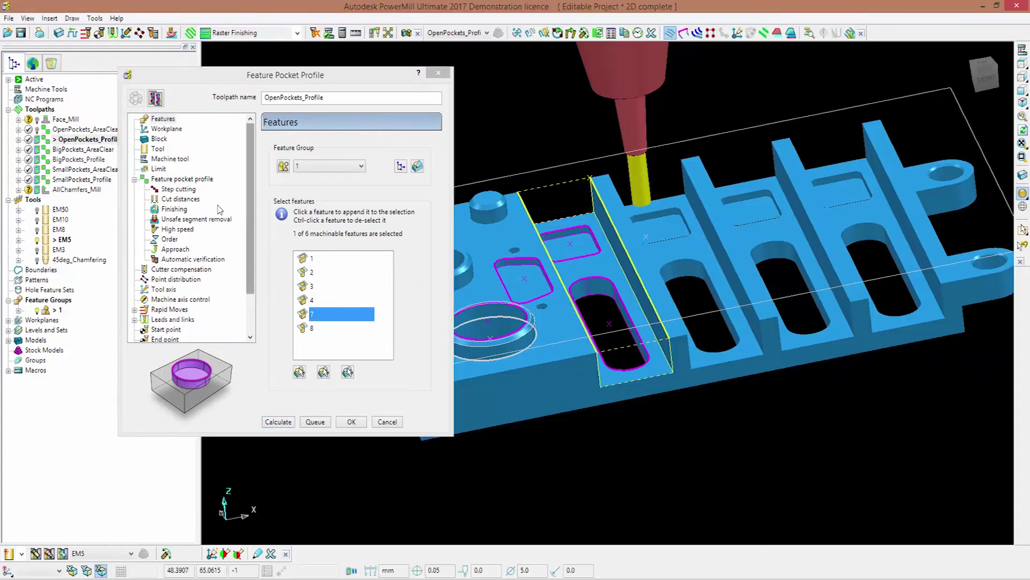
Review the profile settings of OpenPockets_Profile, calculate the toolpath and close its form
left_click(182, 179)
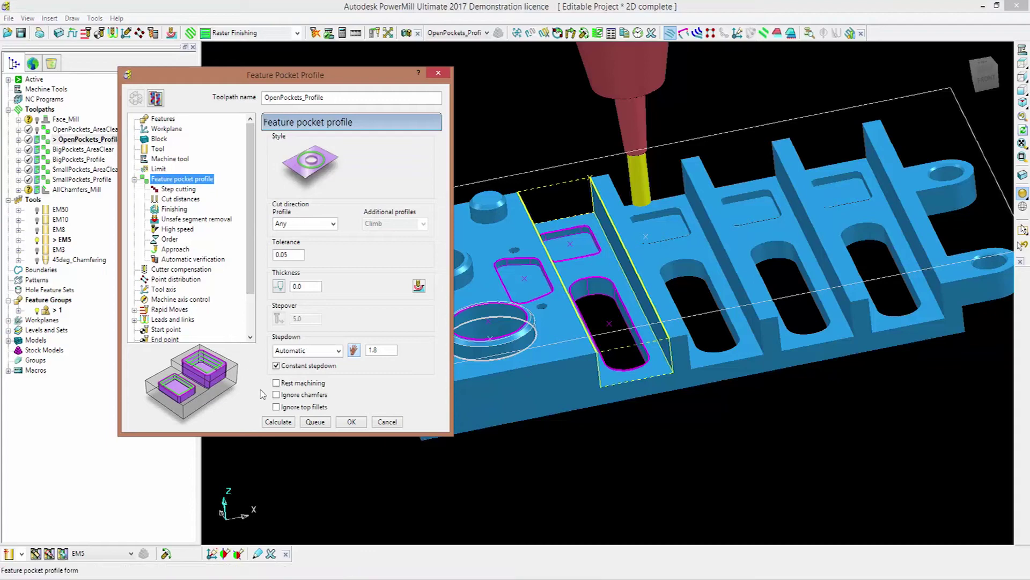
left_click(279, 422)
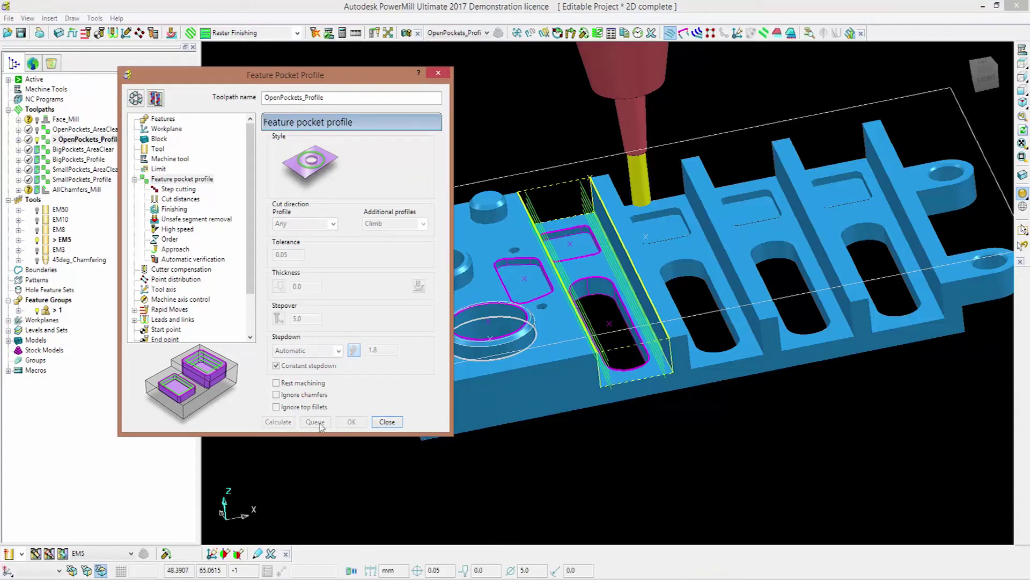
left_click(388, 422)
mouse_move(445, 433)
middle_mouse_down()
mouse_move(479, 423)
mouse_move(431, 430)
mouse_move(415, 416)
mouse_move(433, 439)
middle_mouse_up()
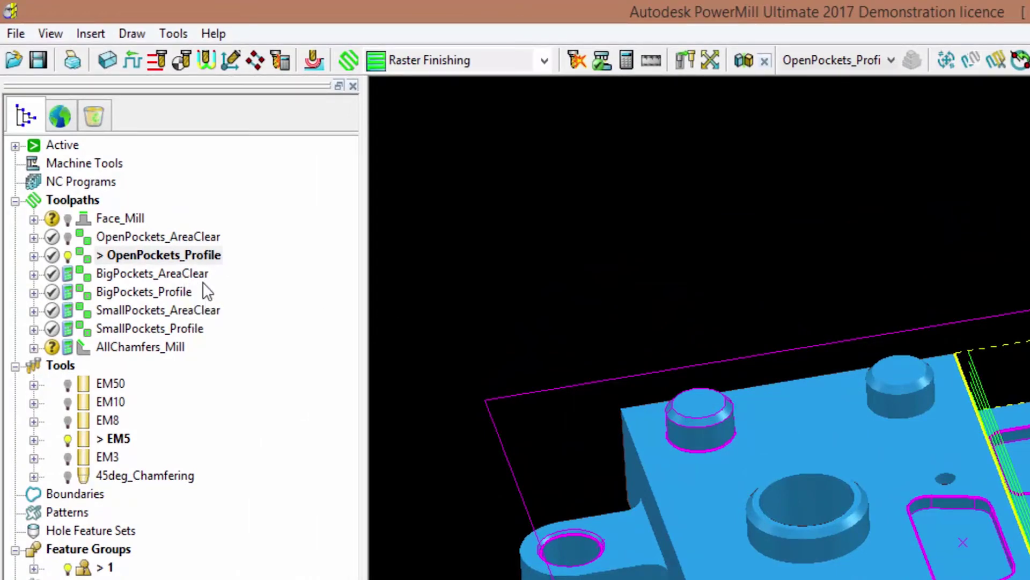
Activate the BigPockets_AreaClear toolpath and open the feature selection in its settings
mouse_move(89, 283)
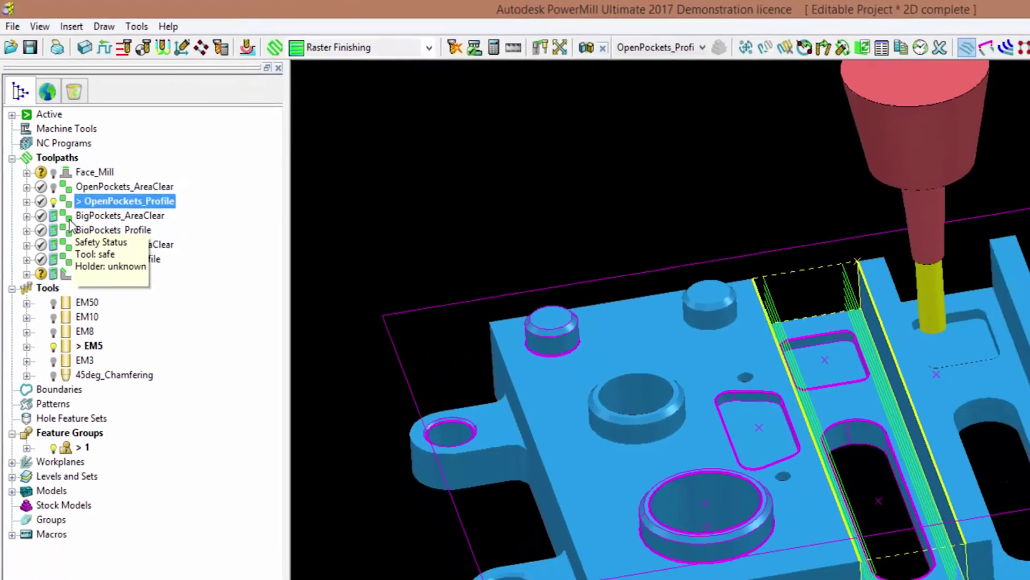
double_click(88, 278)
right_click(47, 155)
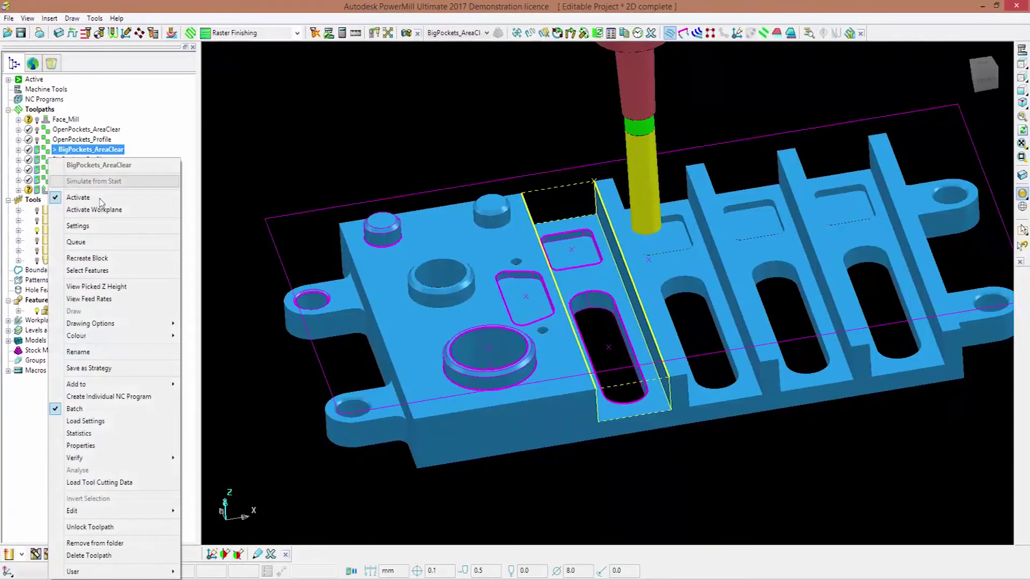
left_click(236, 218)
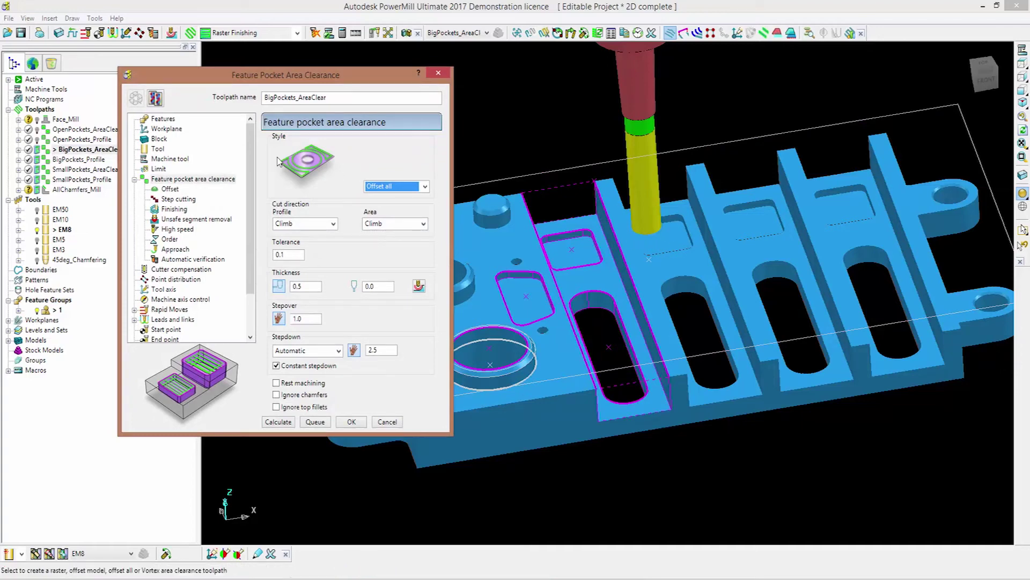
left_click(163, 118)
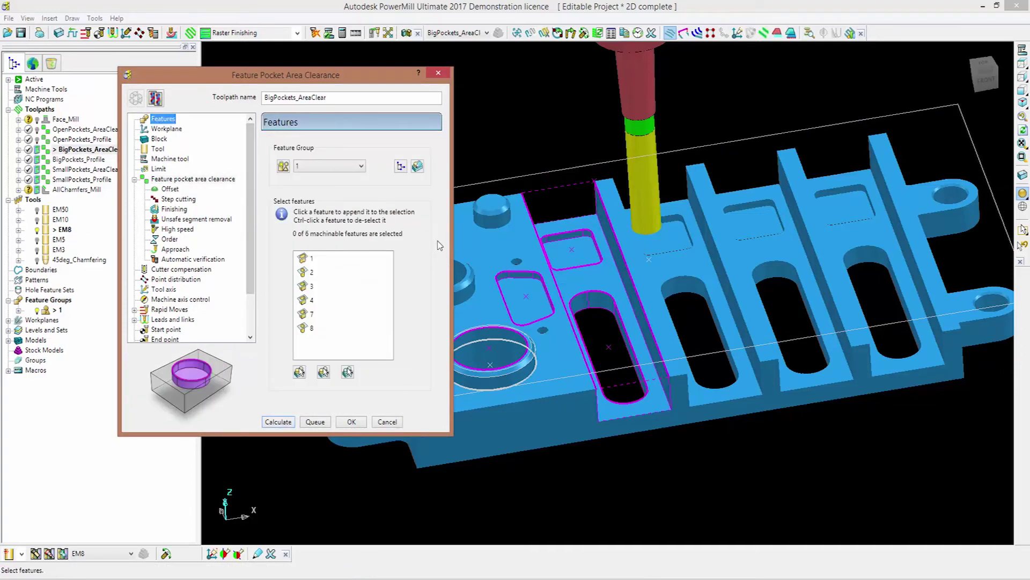
Select the long slot, the rectangular pocket, the angled pocket and the large round bore as features for BigPockets_AreaClear
middle_click_drag(467, 253, 512, 258, "shift")
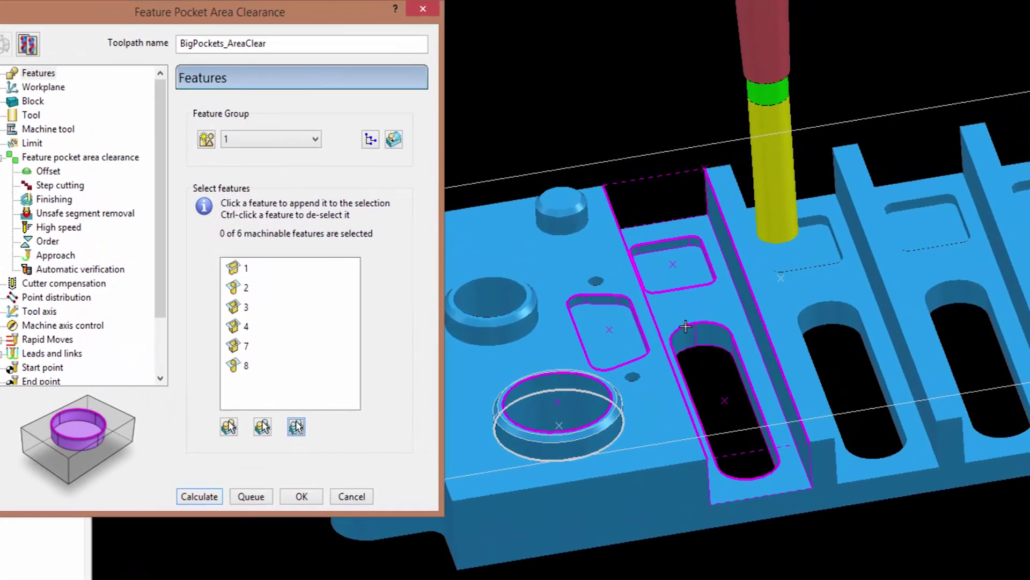
left_click(685, 326)
scroll(658, 246, "up", 4)
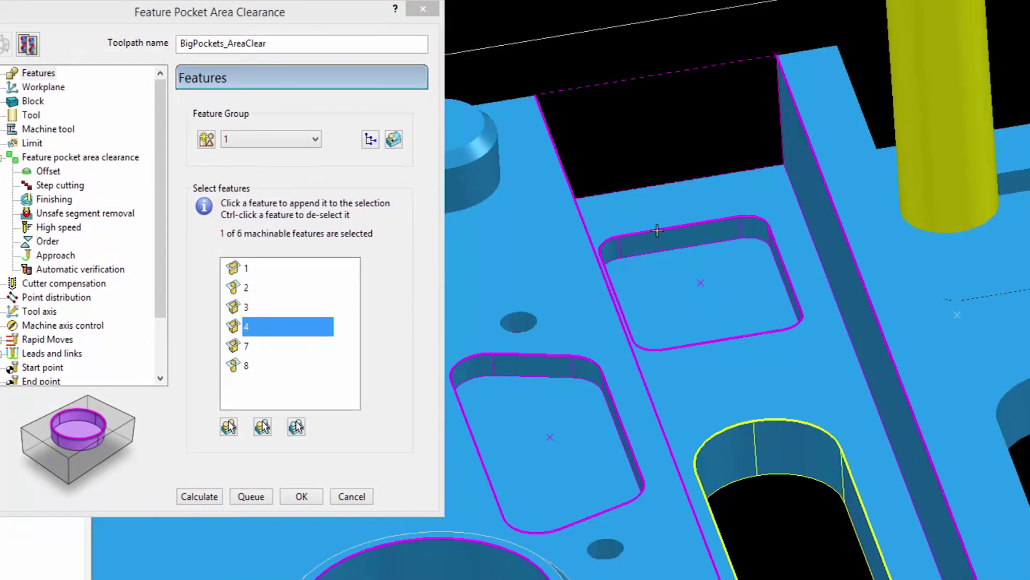
left_click(657, 229)
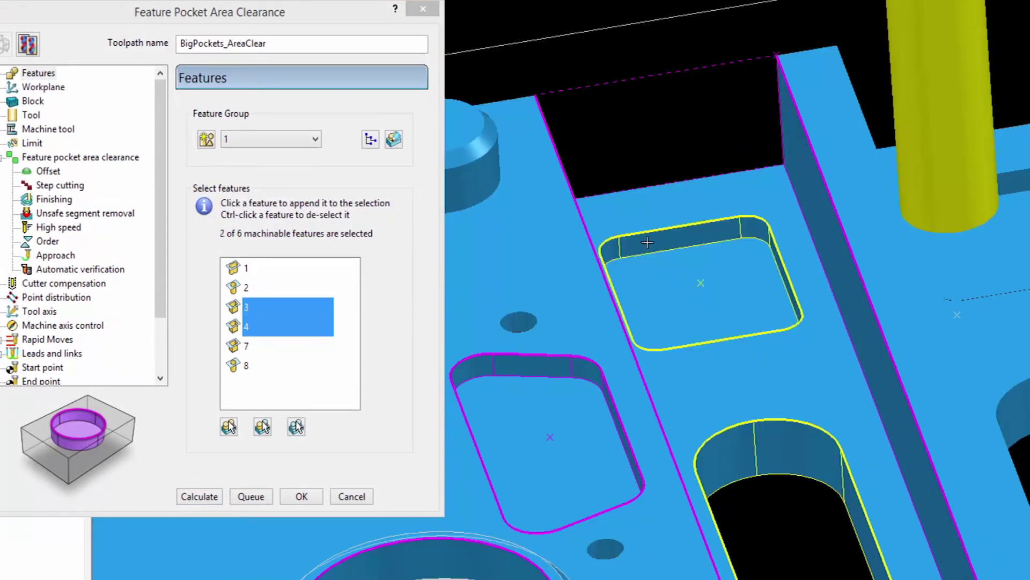
left_click(583, 357)
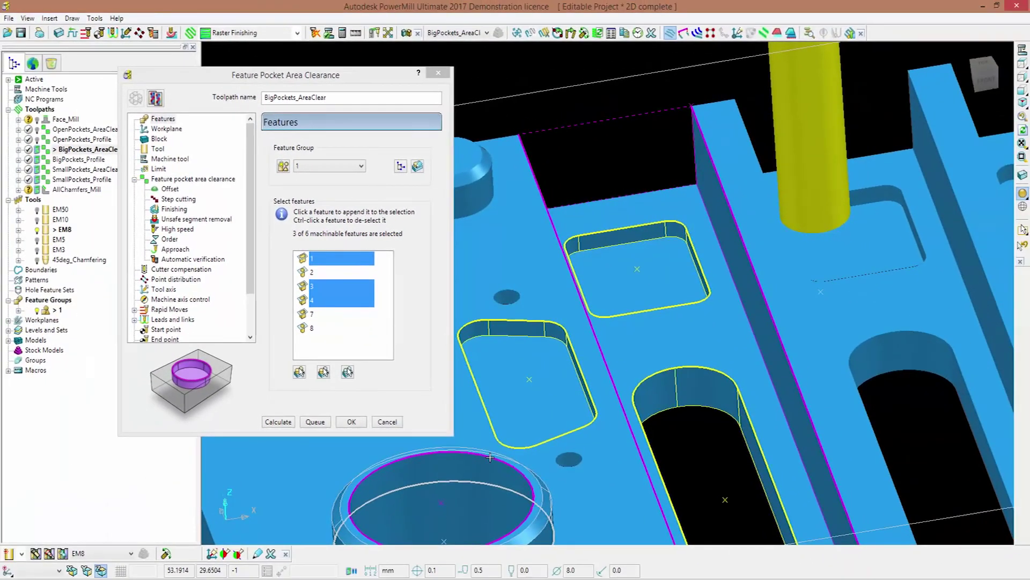
left_click(500, 550)
Calculate the BigPockets_AreaClear toolpath, inspect its passes in the four pockets and close the form
scroll(548, 437, "down", 5)
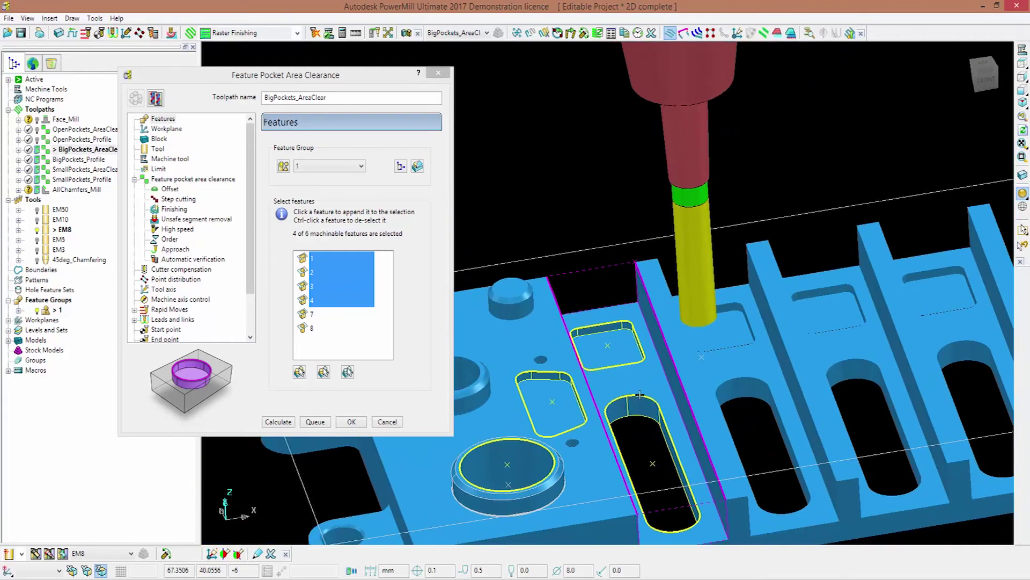
scroll(678, 359, "down", 1)
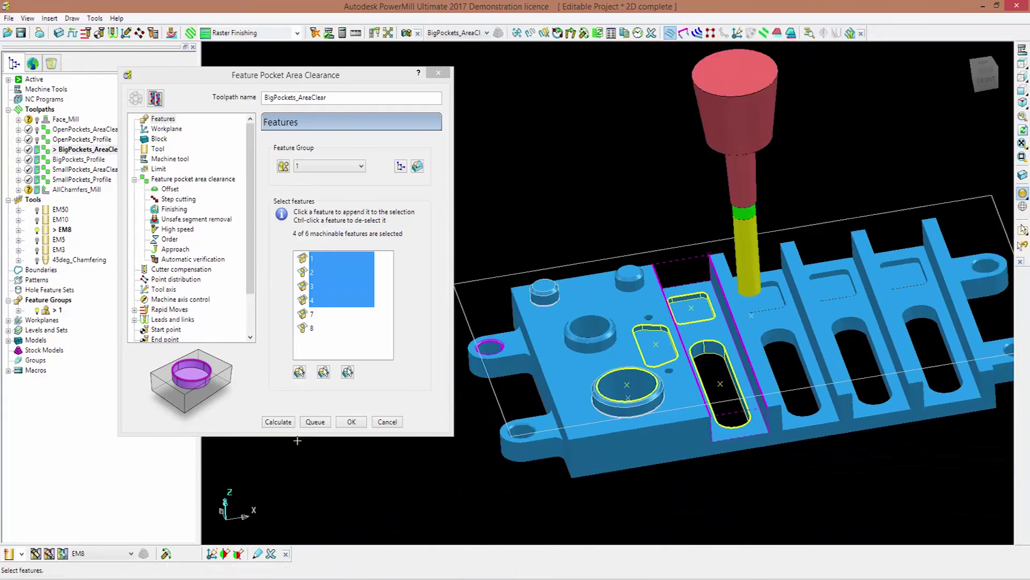
left_click(288, 422)
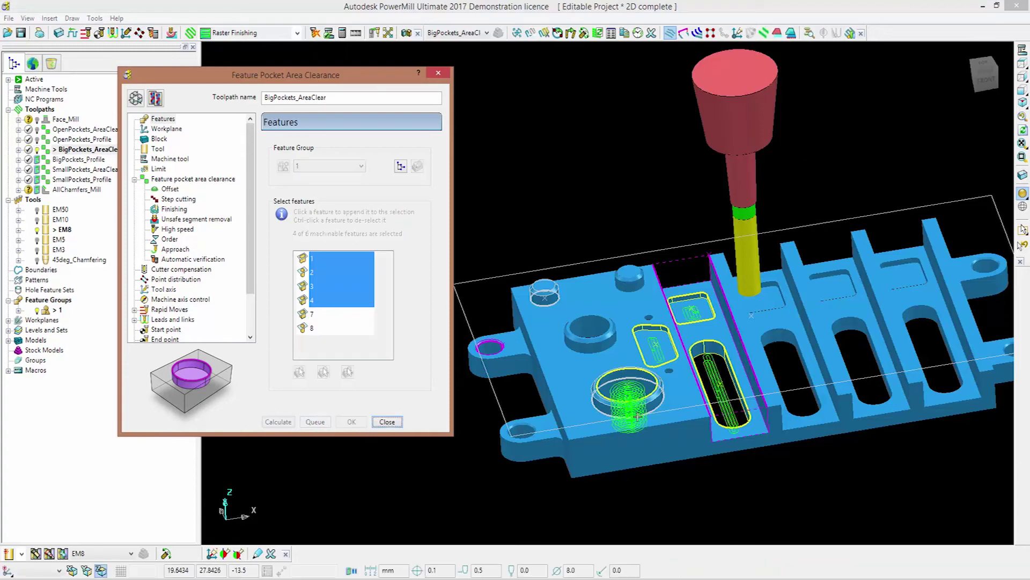
middle_click_drag(558, 414, 548, 401)
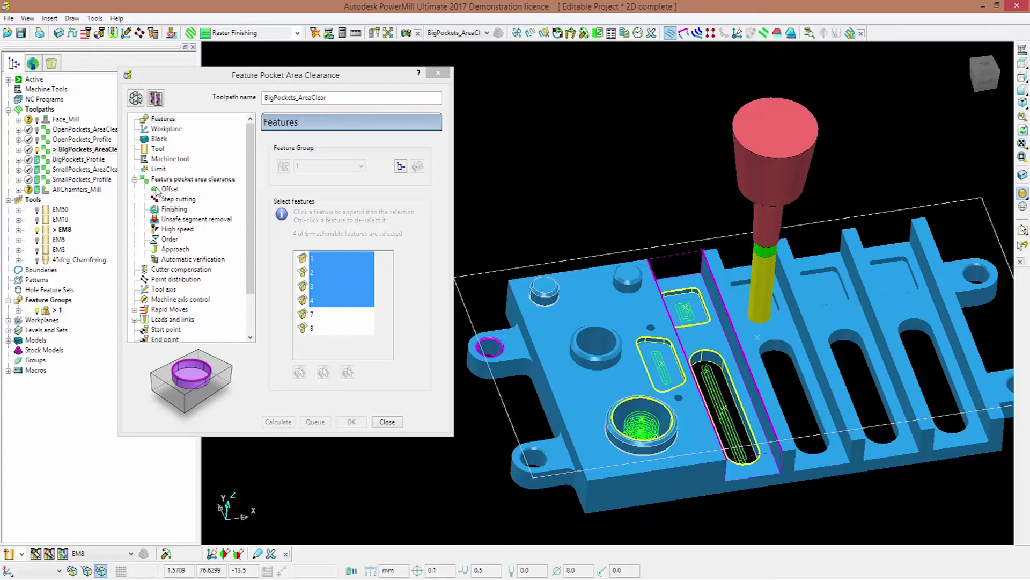
left_click(387, 422)
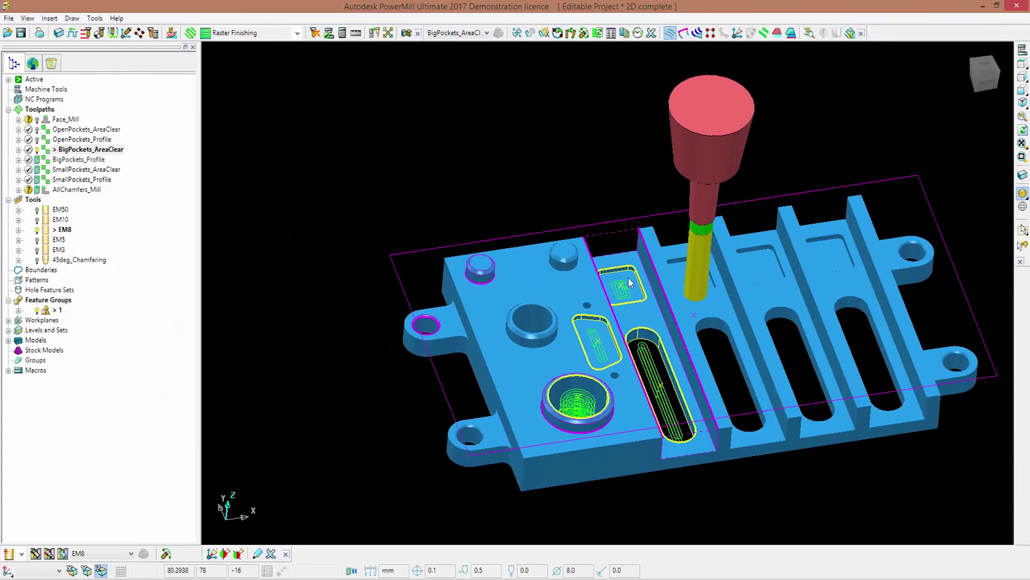
Activate the BigPockets_Profile toolpath and open its settings
double_click(47, 161)
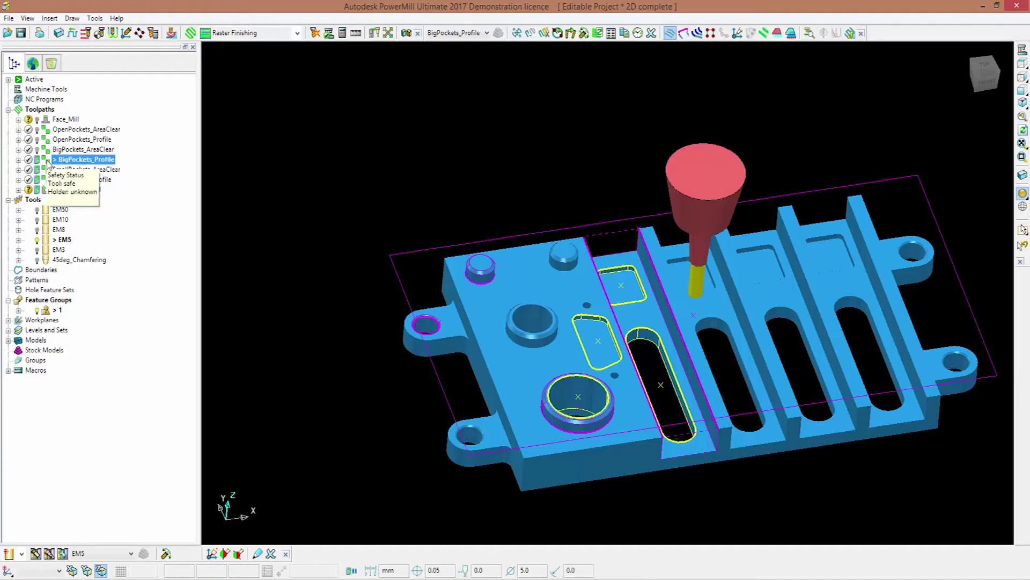
right_click(48, 161)
left_click(114, 226)
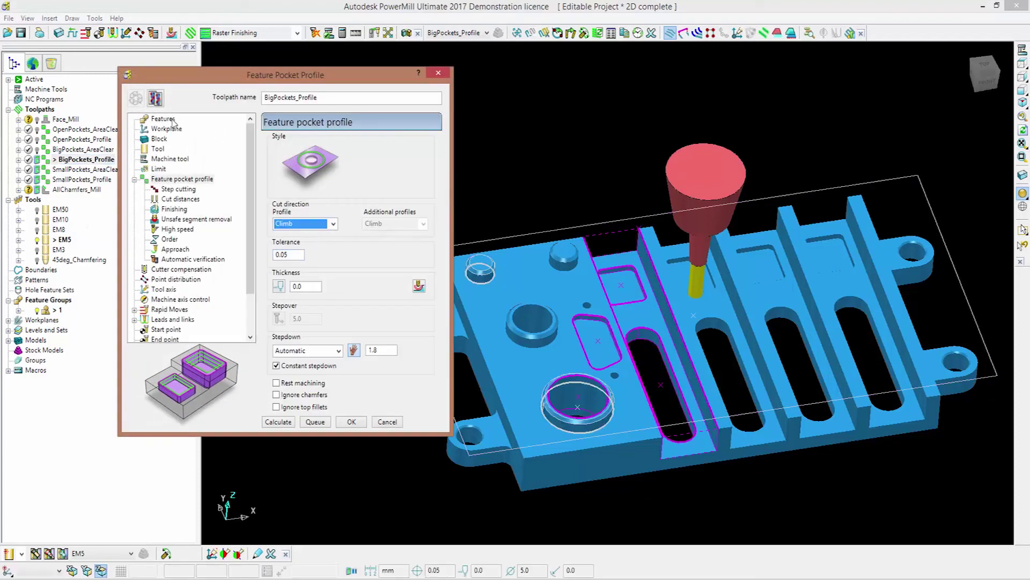
Select the angled pocket, the rectangular pocket, the long slot and the large round bore as features for BigPockets_Profile
scroll(602, 315, "up", 3)
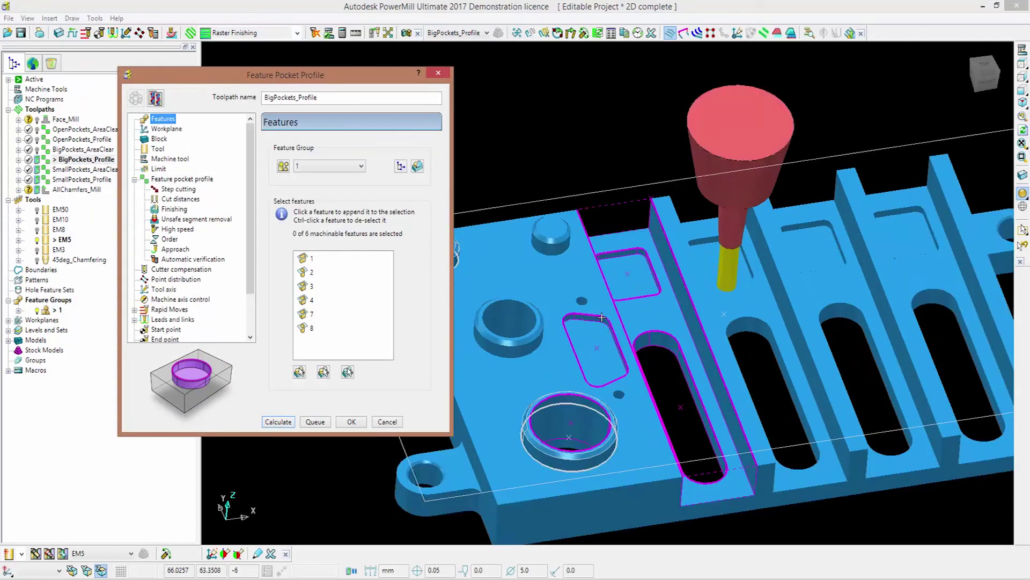
left_click(602, 313)
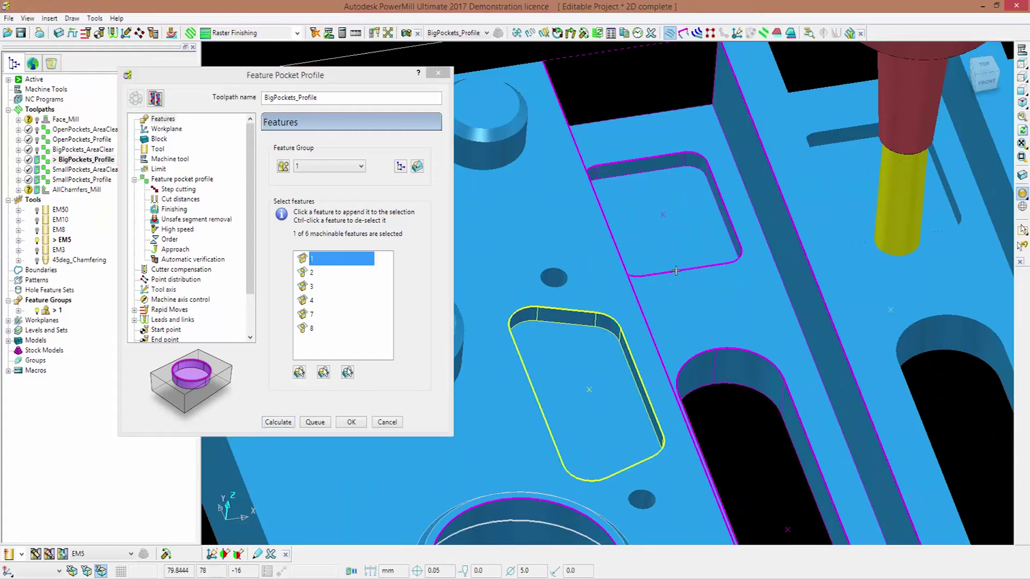
left_click(639, 158)
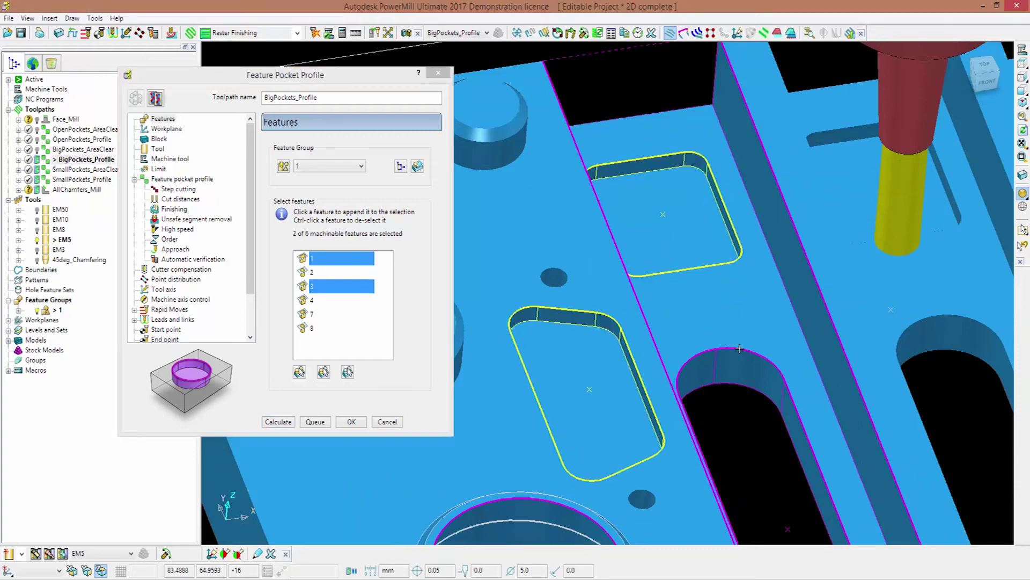
left_click(738, 349)
left_click(545, 501)
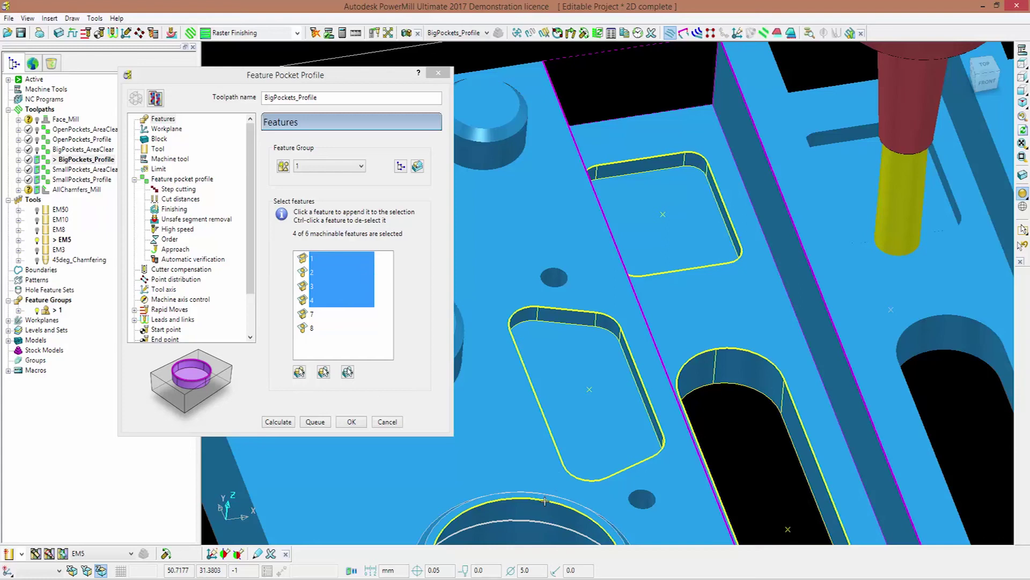
Calculate the BigPockets_Profile toolpath for the four selected pockets and close its form
scroll(644, 499, "down", 3)
scroll(639, 489, "down", 4)
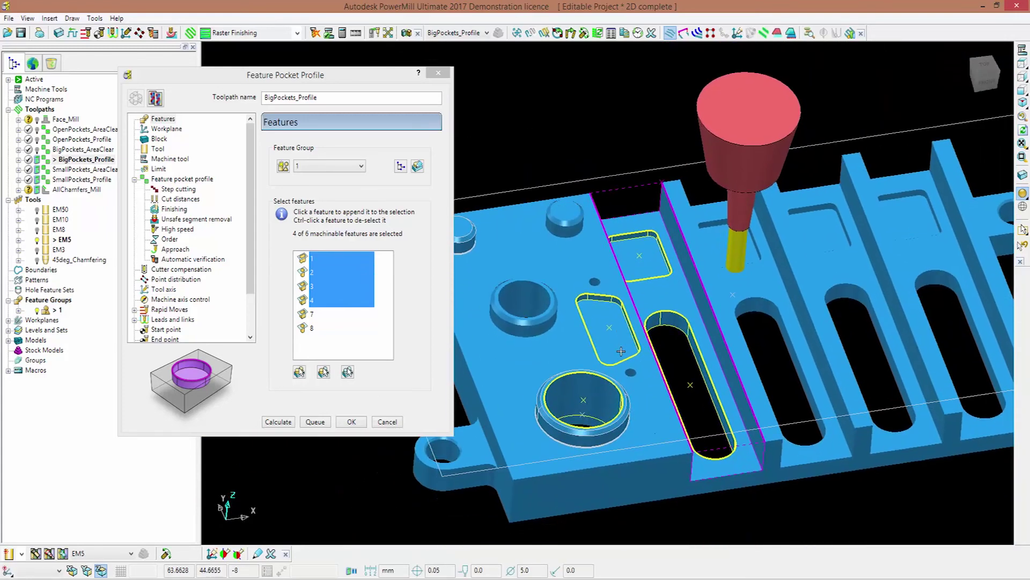
left_click(290, 423)
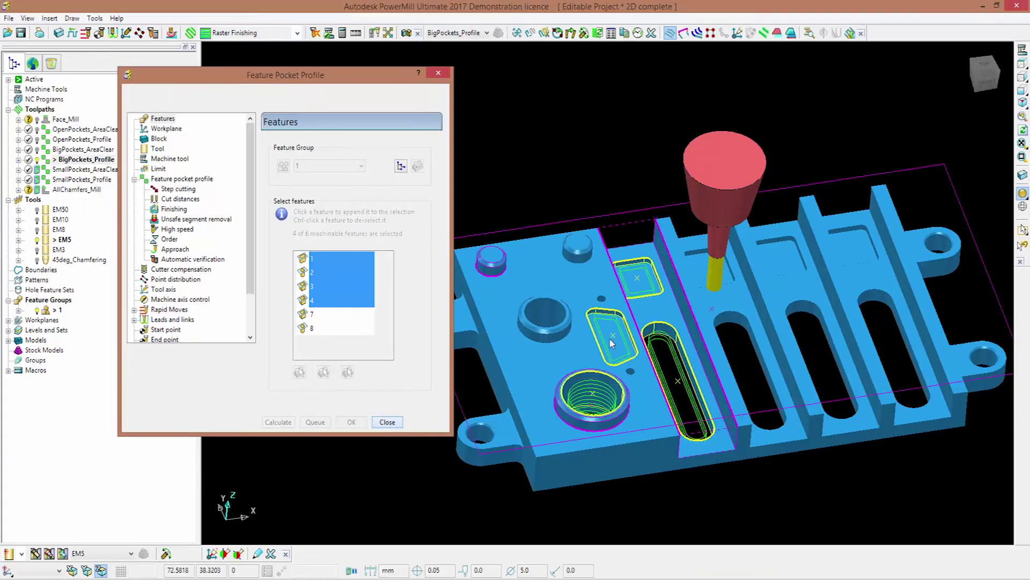
key("Escape")
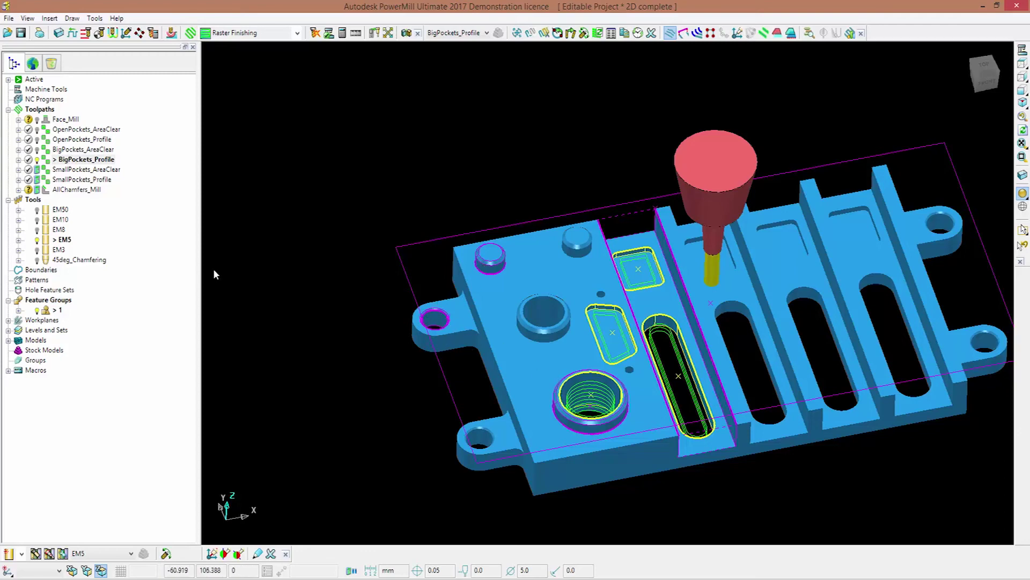
Activate SmallPockets_AreaClear, open its settings and select the chamfered hole in the corner lug as its feature to machine
double_click(47, 170)
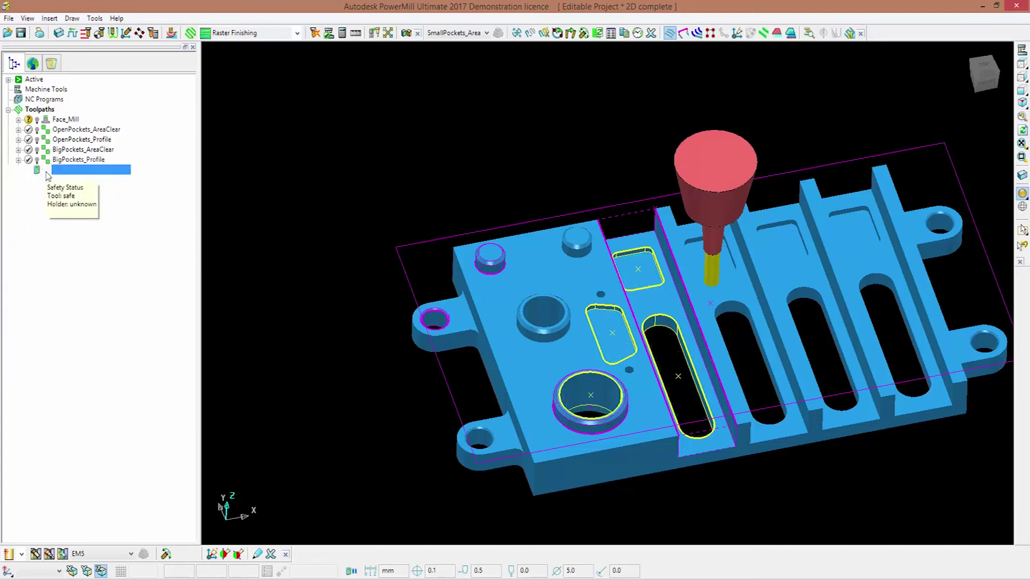
right_click(47, 171)
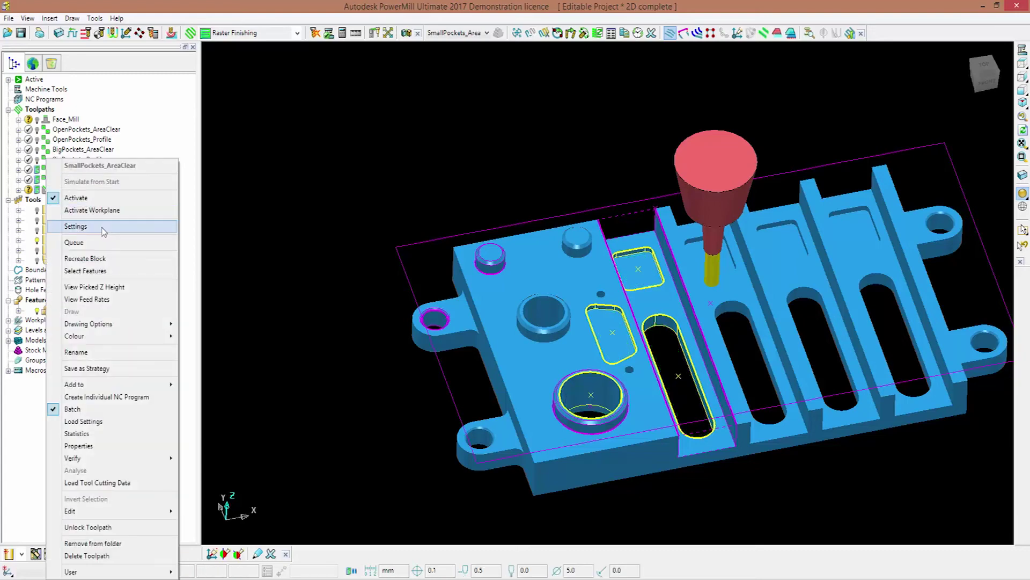
left_click(104, 231)
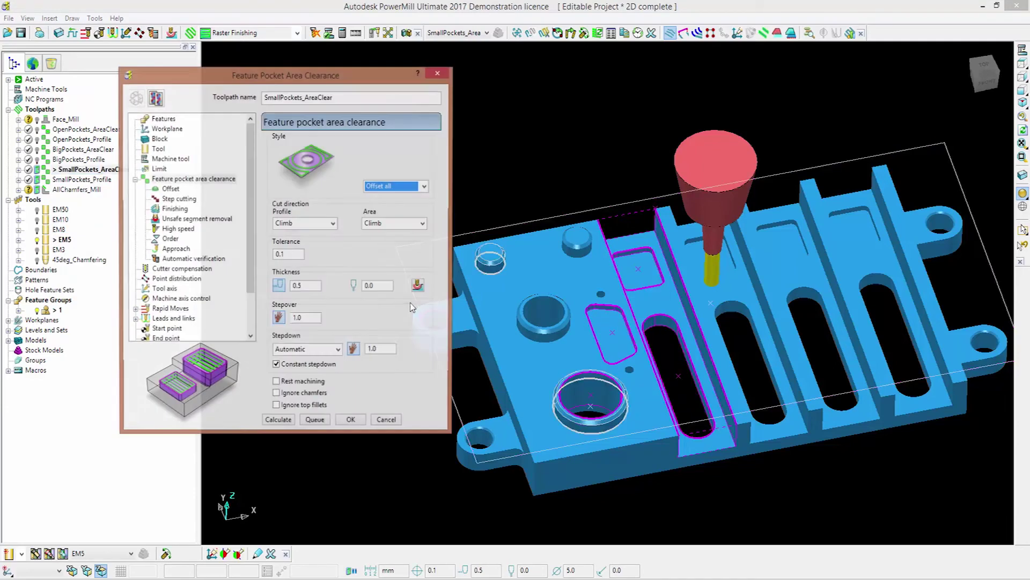
left_click(162, 122)
scroll(533, 328, "up", 5)
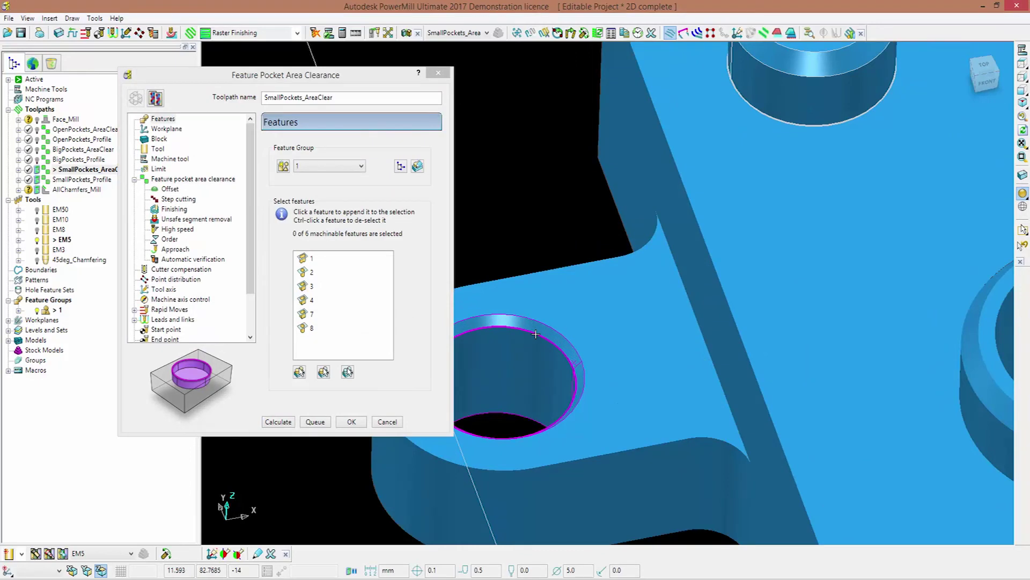
left_click(535, 334)
Calculate the SmallPockets_AreaClear toolpath, inspect its passes in the lug hole and close the form
scroll(536, 333, "down", 8)
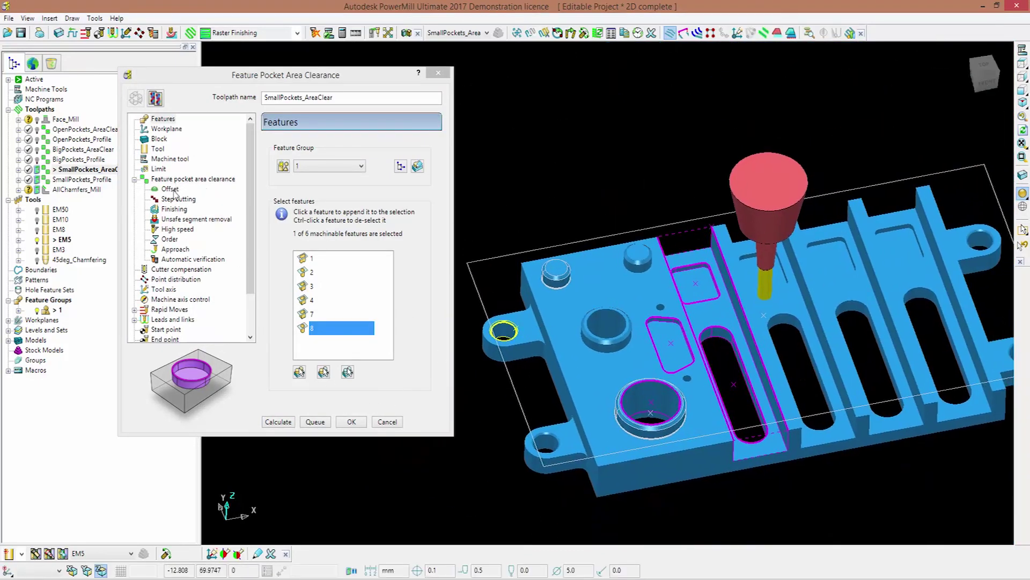
left_click(278, 421)
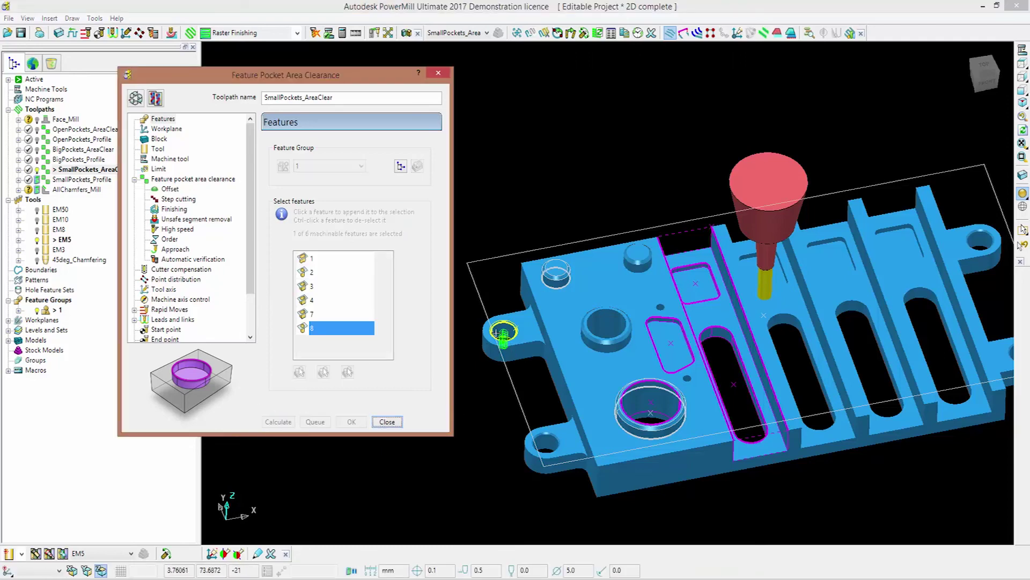
middle_click_drag(526, 358, 542, 341)
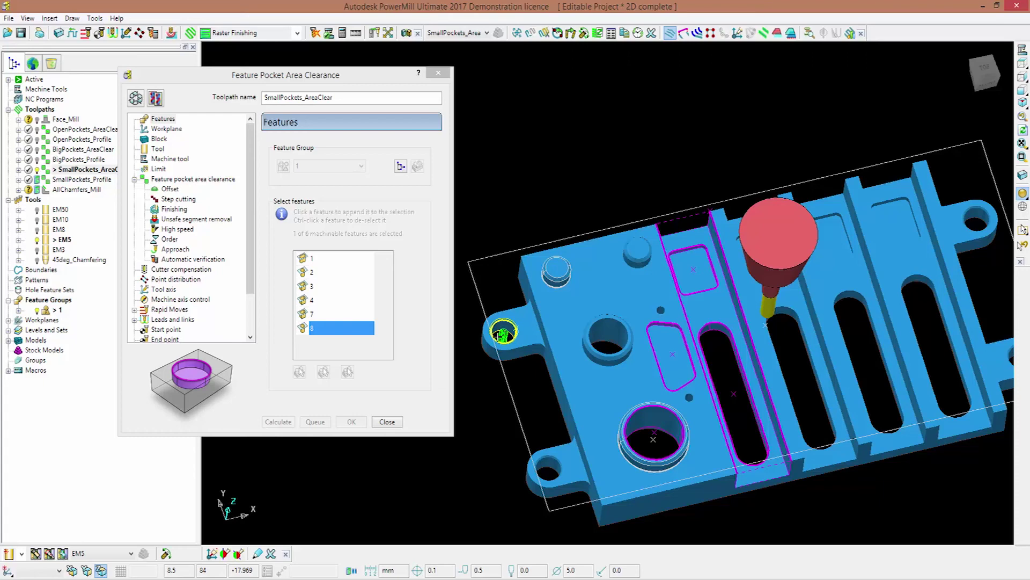
left_click(386, 421)
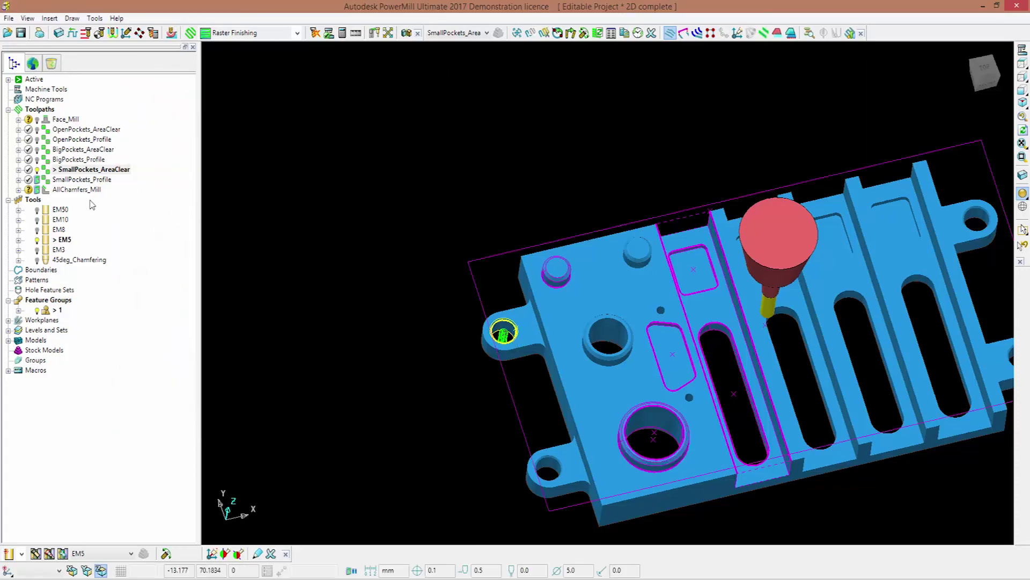
Activate the SmallPockets_Profile toolpath and open its settings
double_click(48, 180)
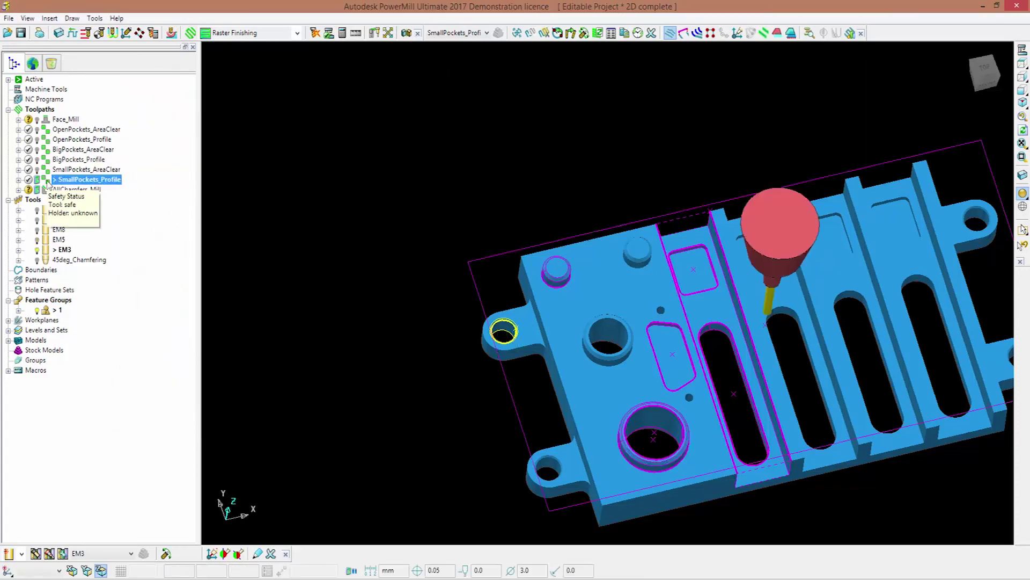
right_click(47, 183)
left_click(359, 294)
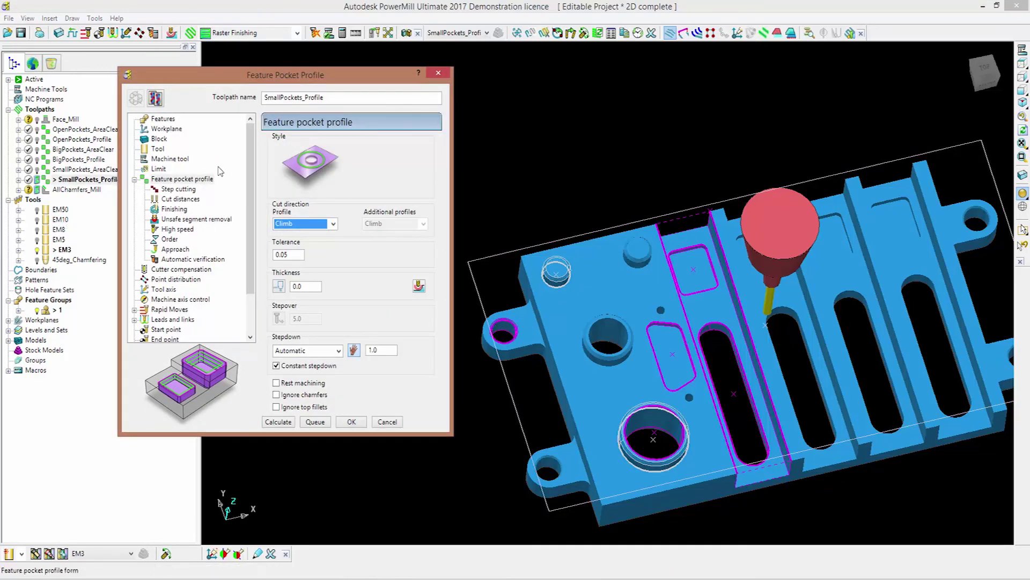
Select the chamfered lug hole (feature 8) for SmallPockets_Profile, calculate the toolpath and close its form
left_click(164, 119)
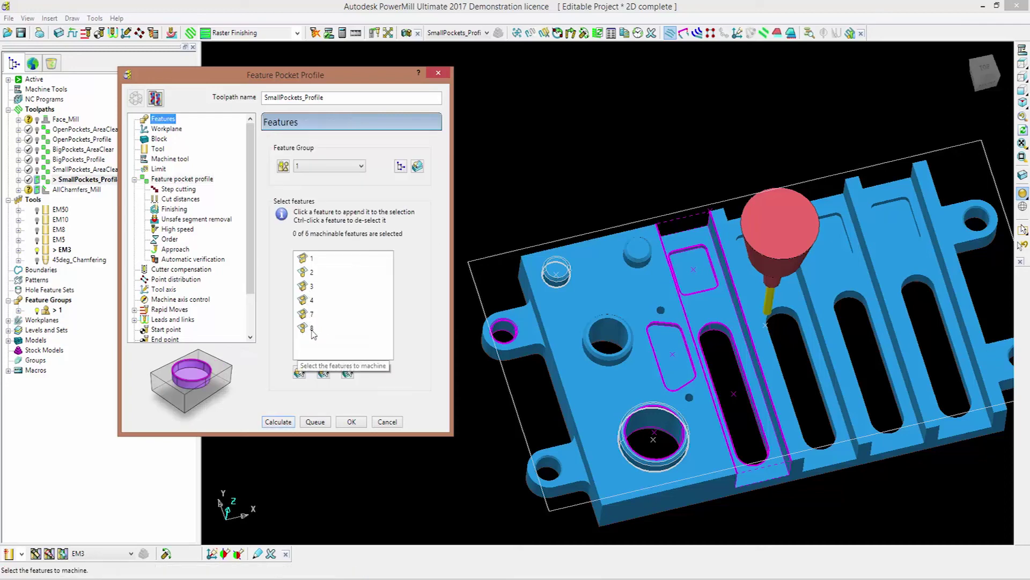
left_click(312, 328)
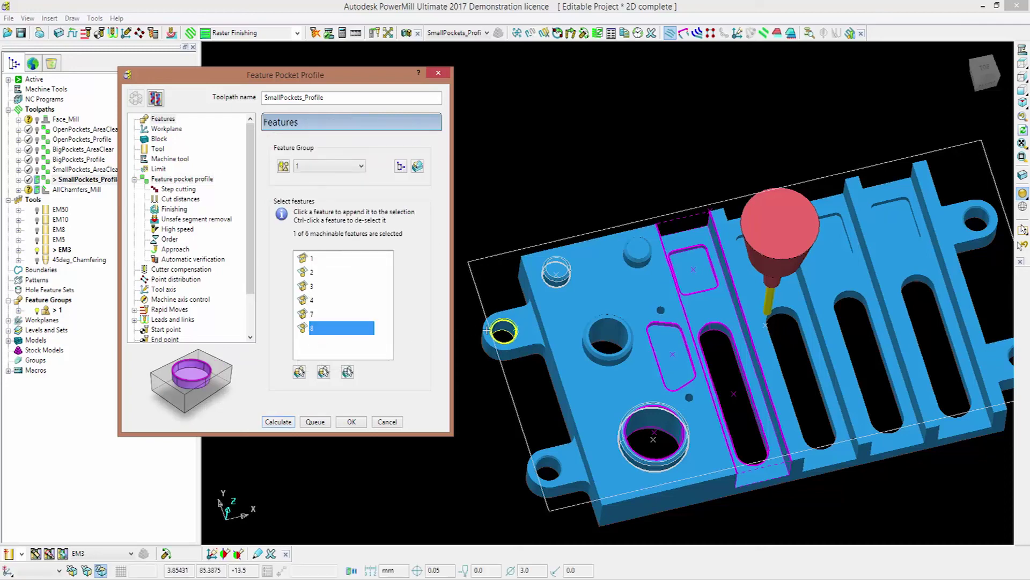
left_click(279, 422)
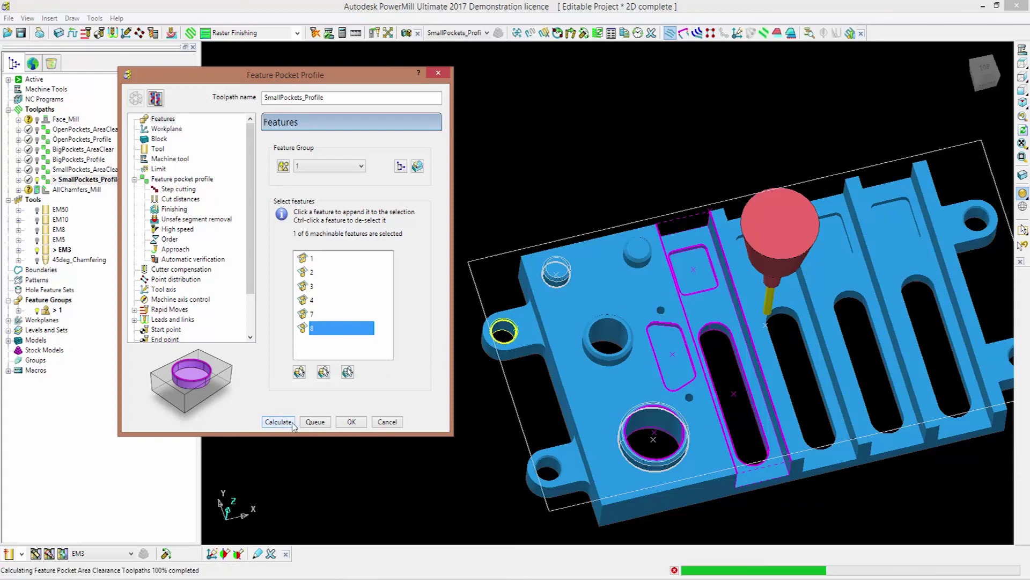
left_click(387, 422)
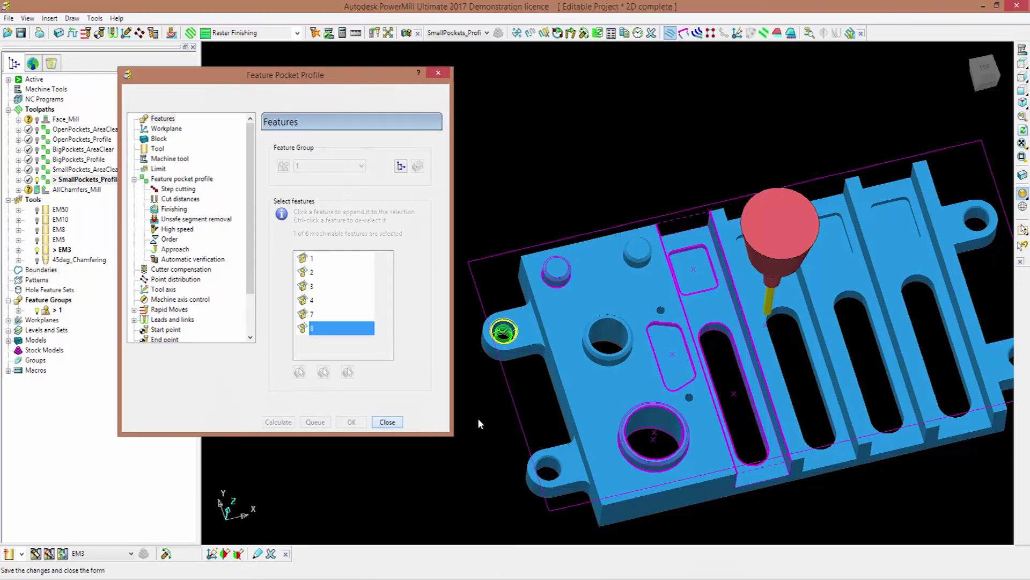
middle_click_drag(562, 423, 511, 353)
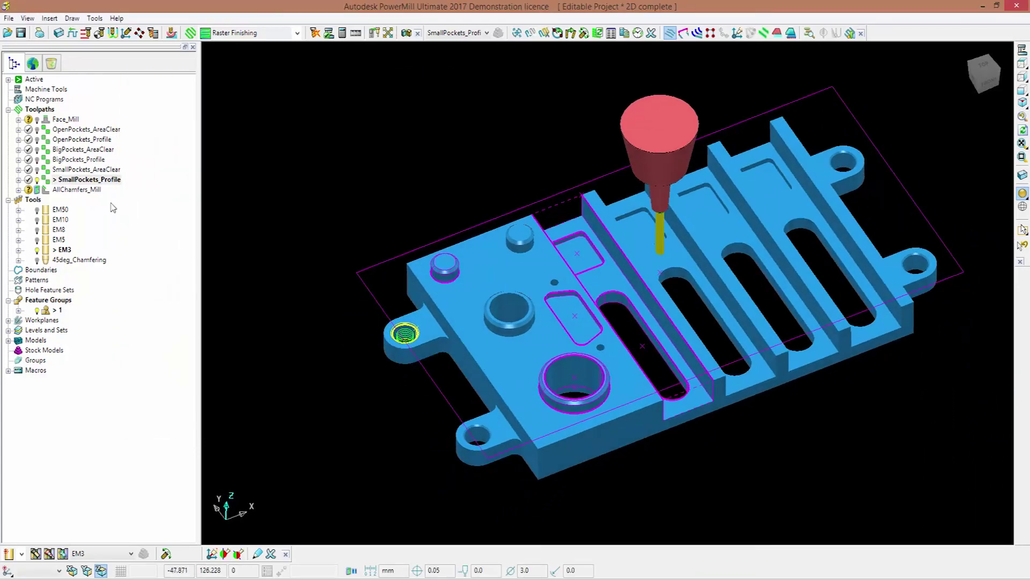
Activate the AllChamfers_Mill toolpath, open its settings at the feature selection and move the form clear of the model
double_click(49, 191)
right_click(48, 190)
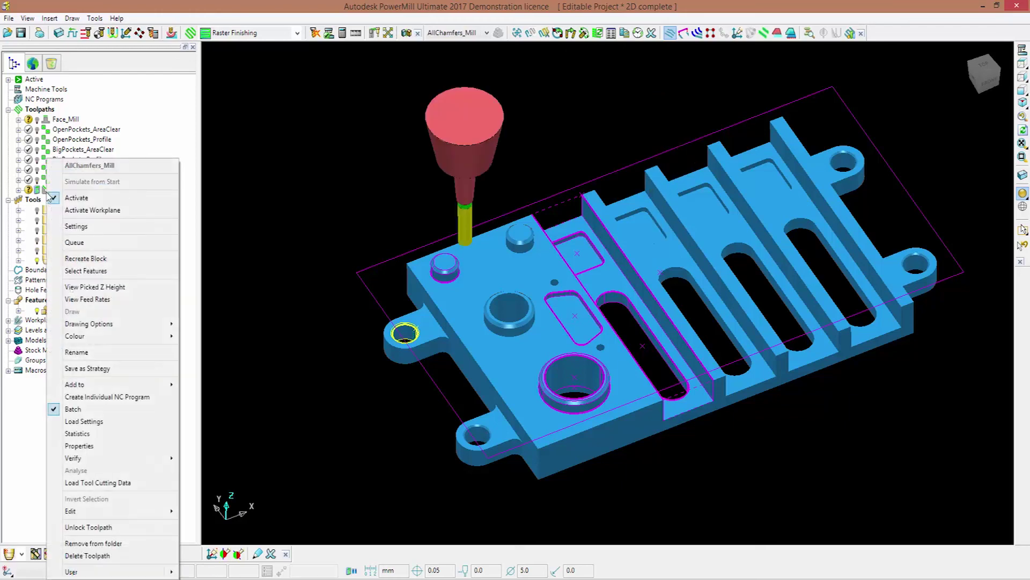
left_click(73, 227)
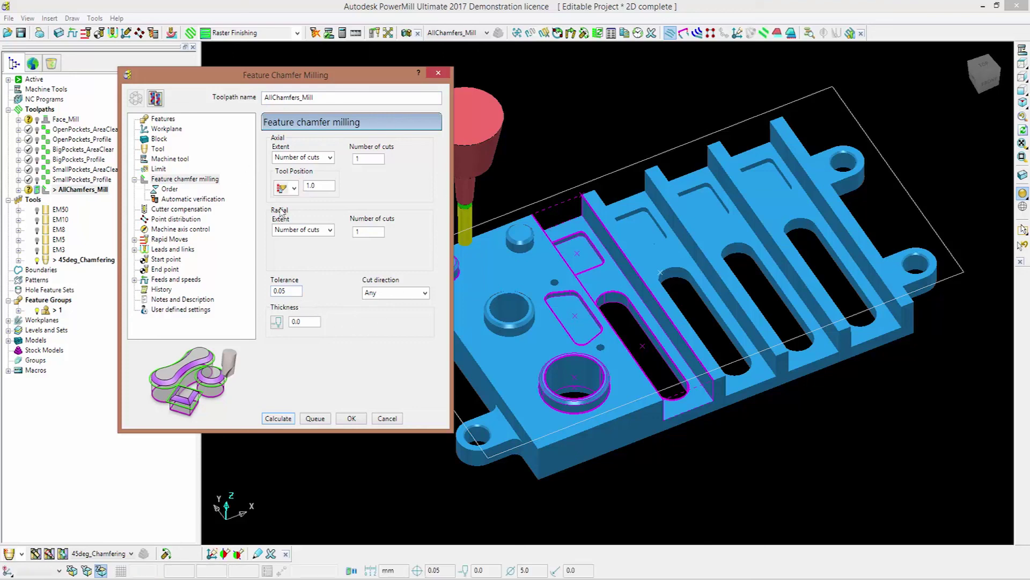
left_click(163, 119)
left_click_drag(290, 75, 194, 83)
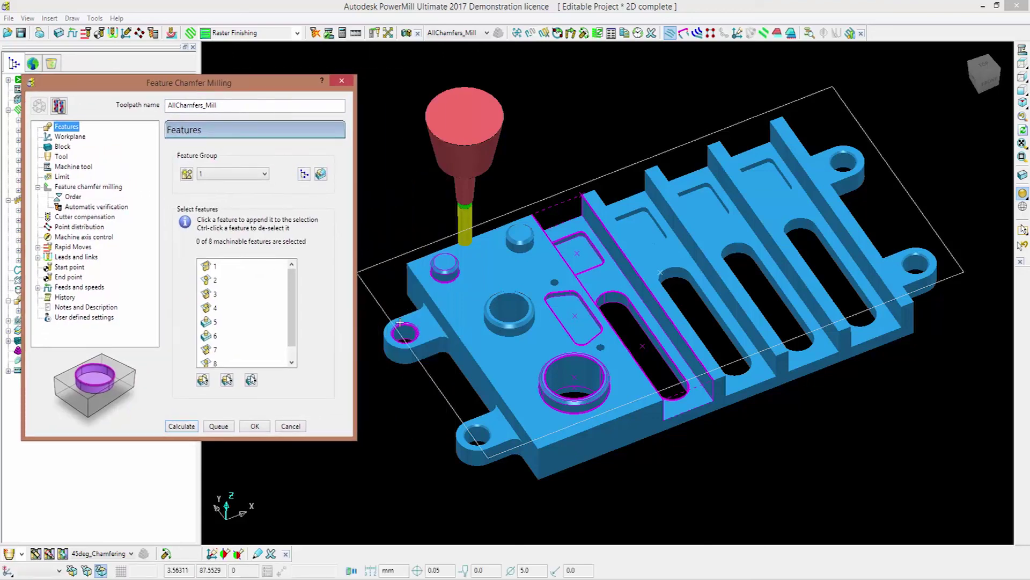
Select the chamfered lug hole, the small corner boss and the large ring boss for AllChamfers_Mill, calculate the toolpath and close its form
scroll(400, 322, "up", 5)
left_click(410, 297)
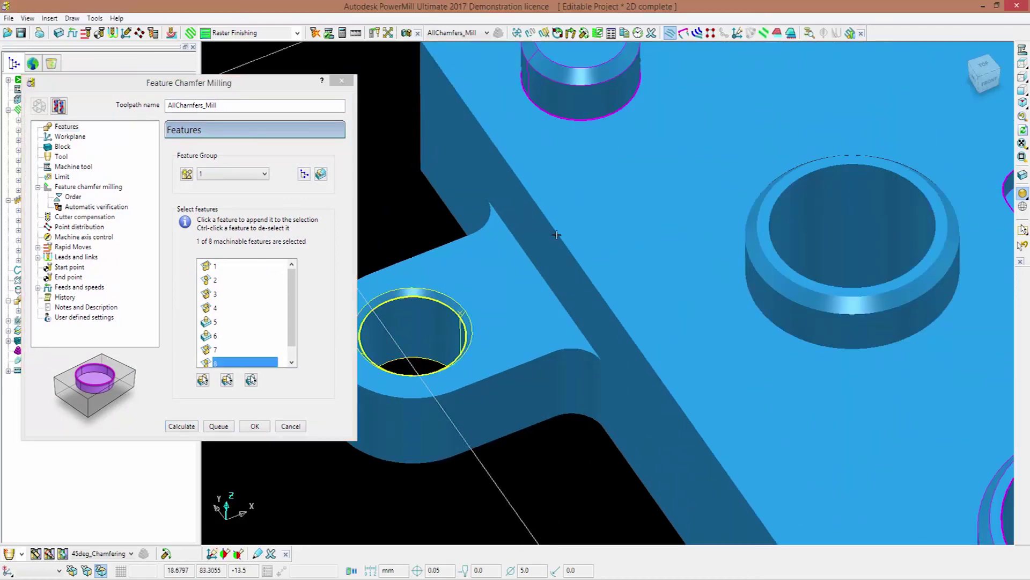
middle_click_drag(410, 297, 507, 357)
left_click(516, 294)
middle_click_drag(516, 293, 442, 304)
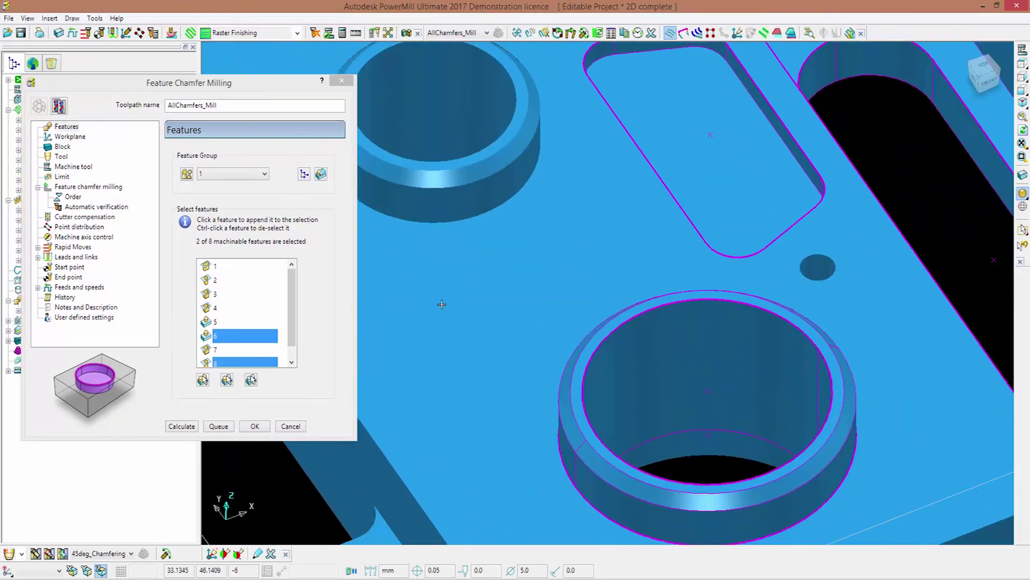
left_click(602, 457)
scroll(602, 457, "down", 5)
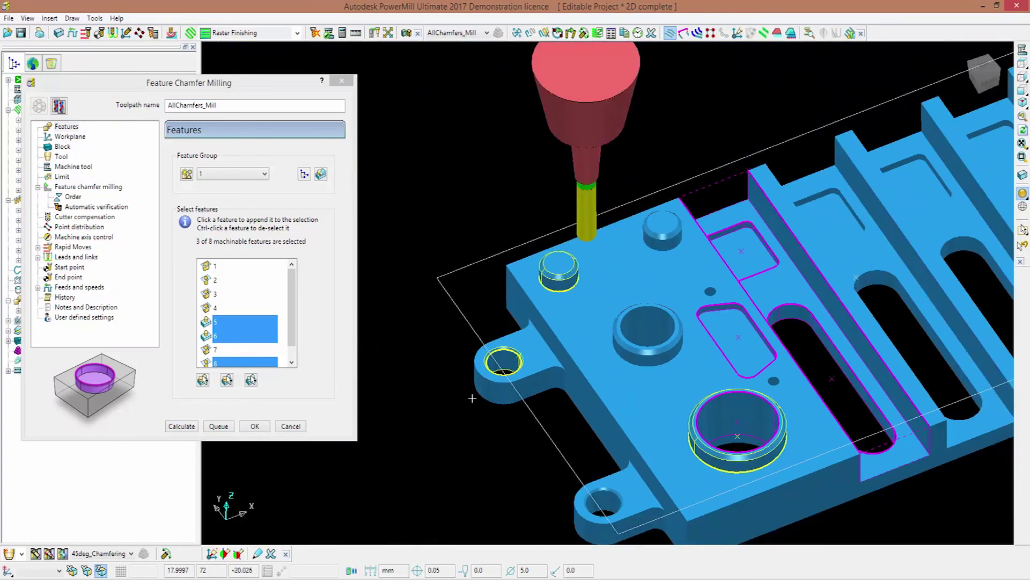
left_click(183, 426)
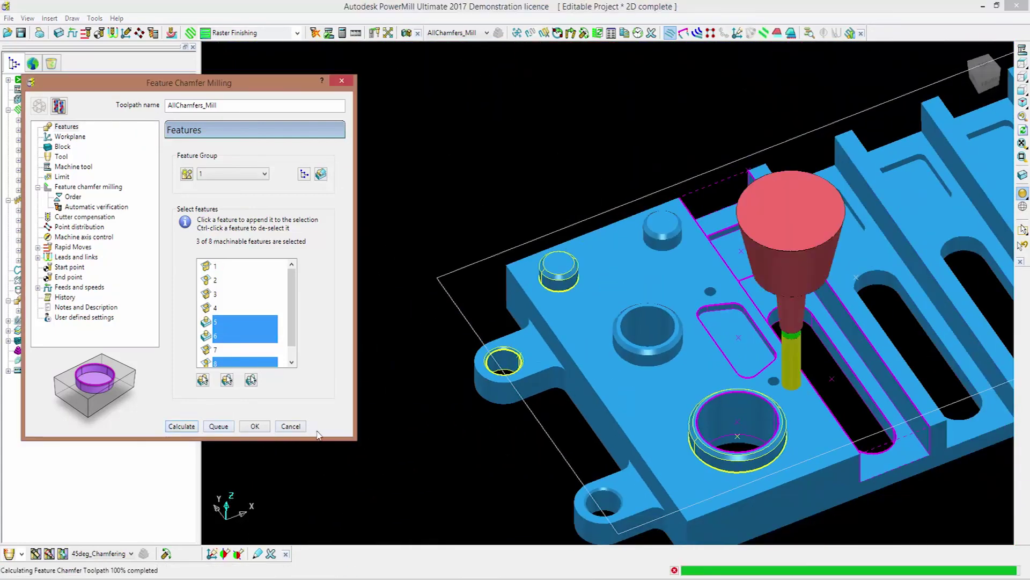
left_click(290, 426)
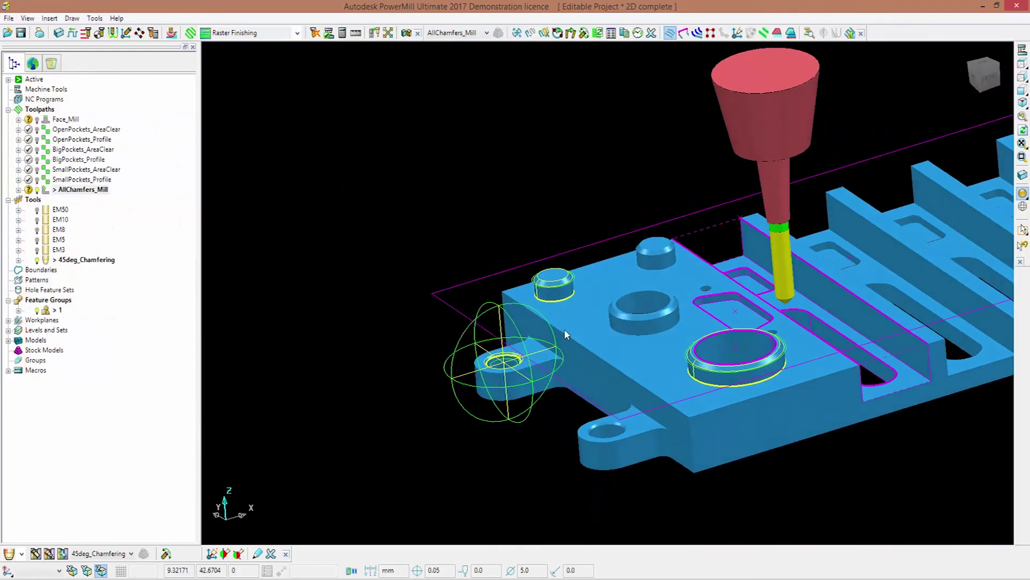